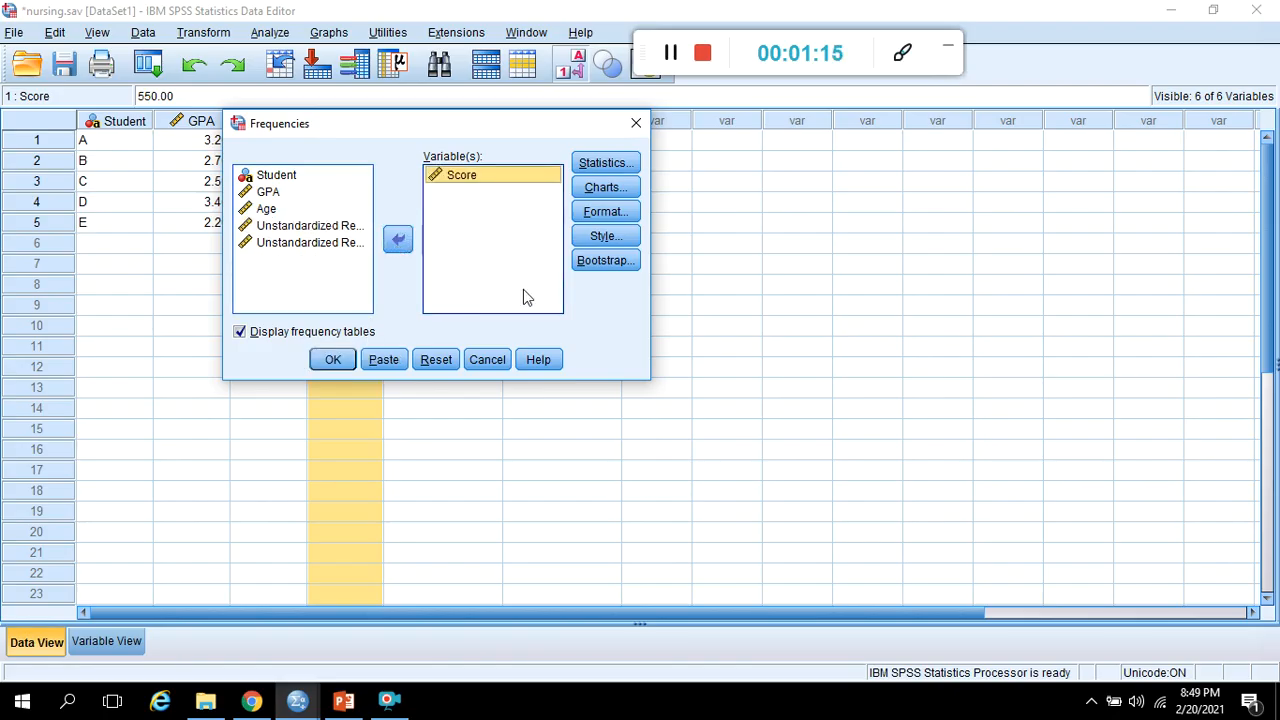
# Run the frequency analysis for the Score variable
pyautogui.click(331, 359)
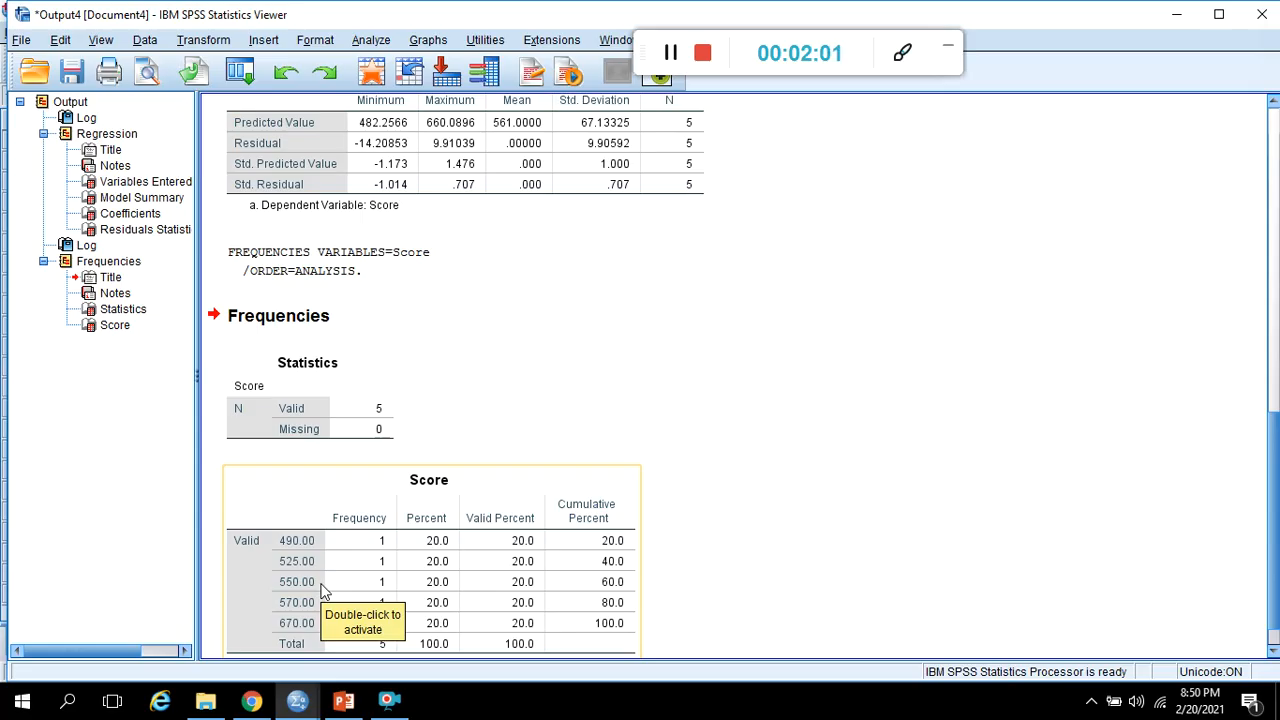
# Switch to PowerPoint and show slide 14 on Assumption 2, equal variances
pyautogui.click(346, 704)
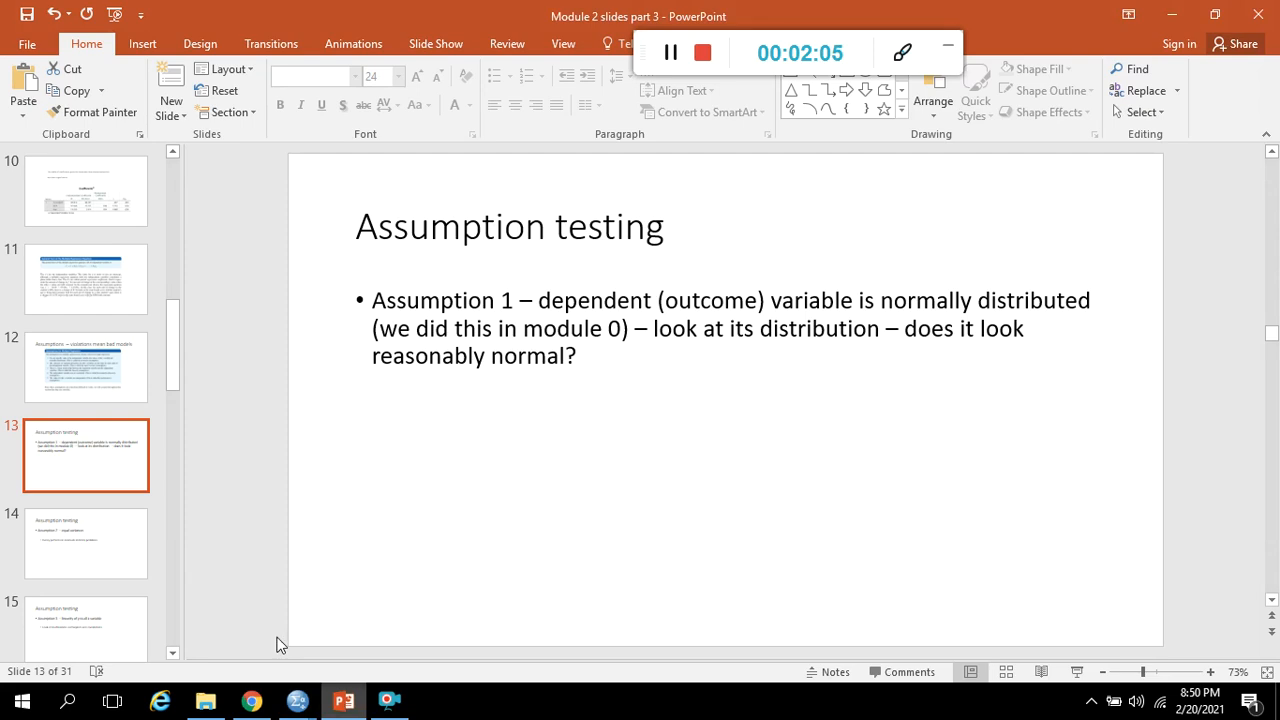
pyautogui.click(105, 541)
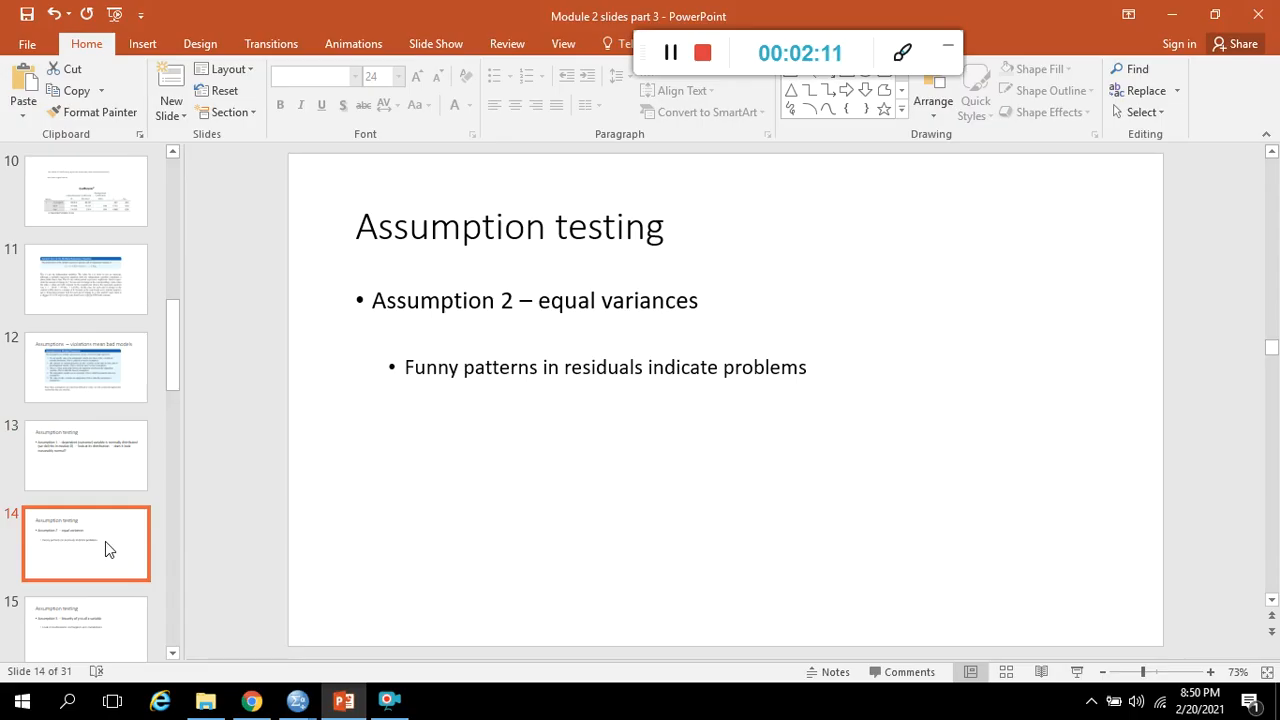
# Switch to the nursing.sav data in SPSS and open the Linear Regression setup
pyautogui.click(306, 702)
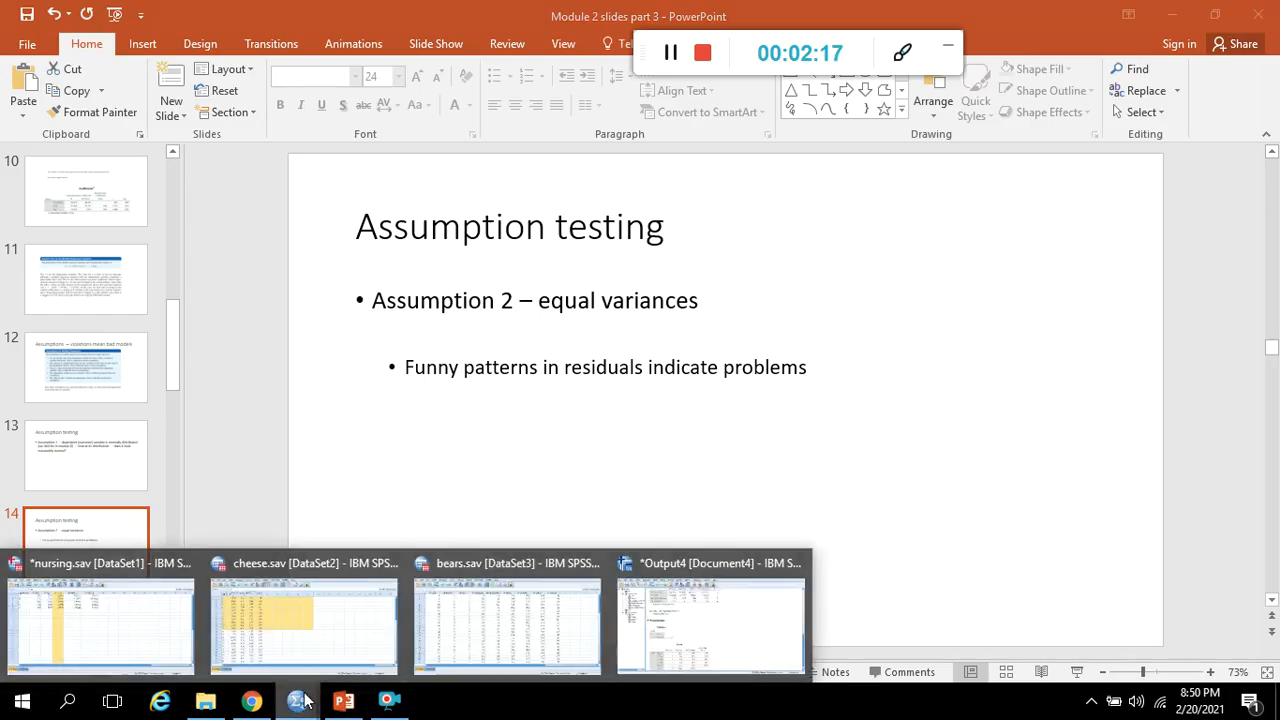
pyautogui.click(157, 626)
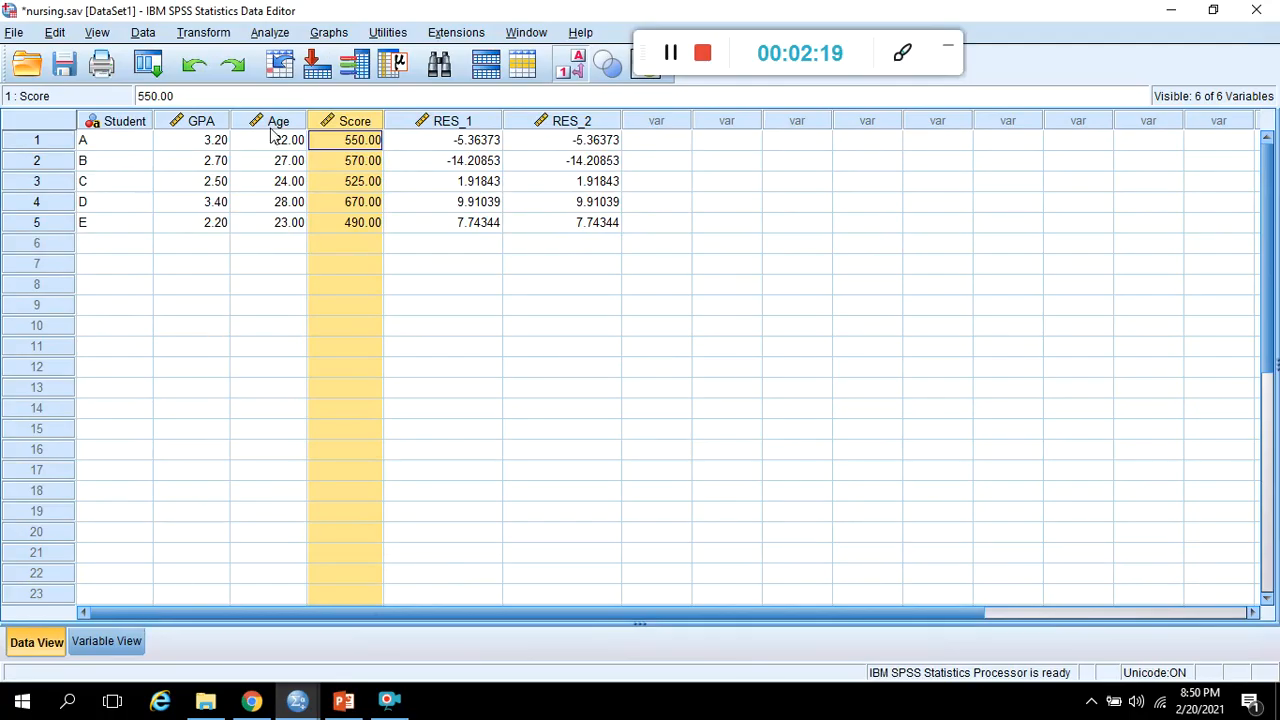
pyautogui.click(328, 33)
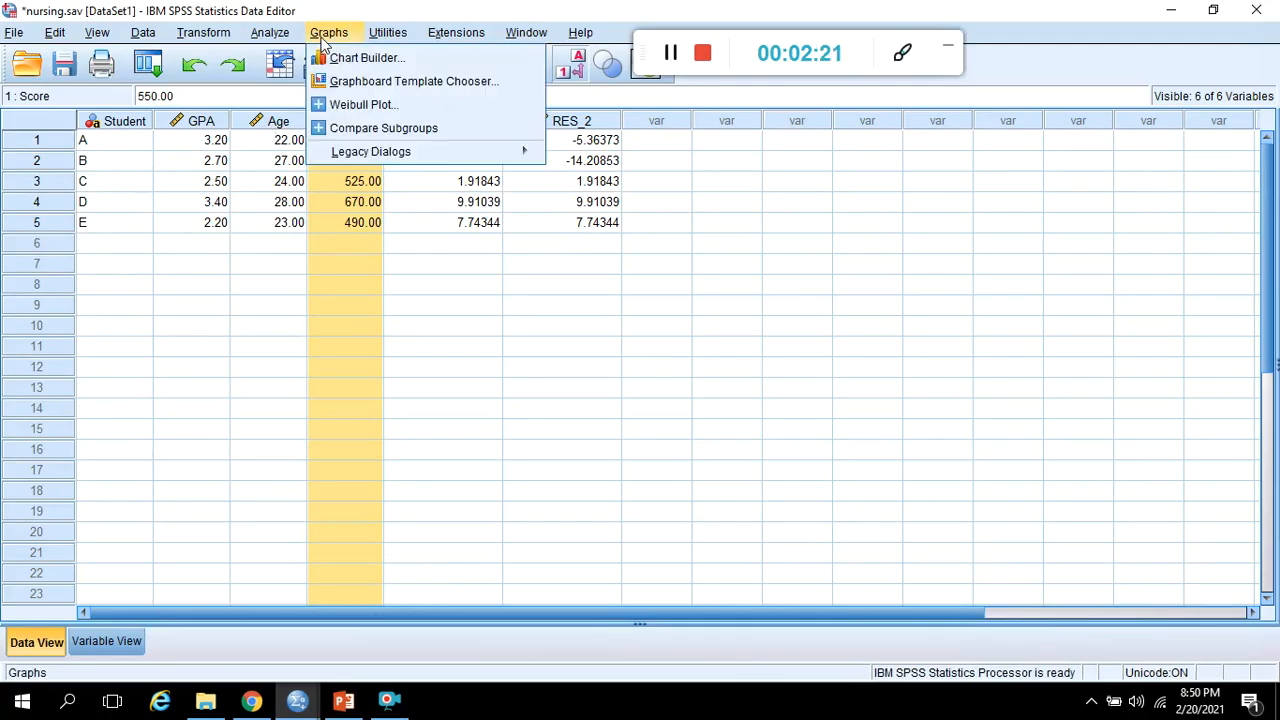
pyautogui.moveTo(270, 33)
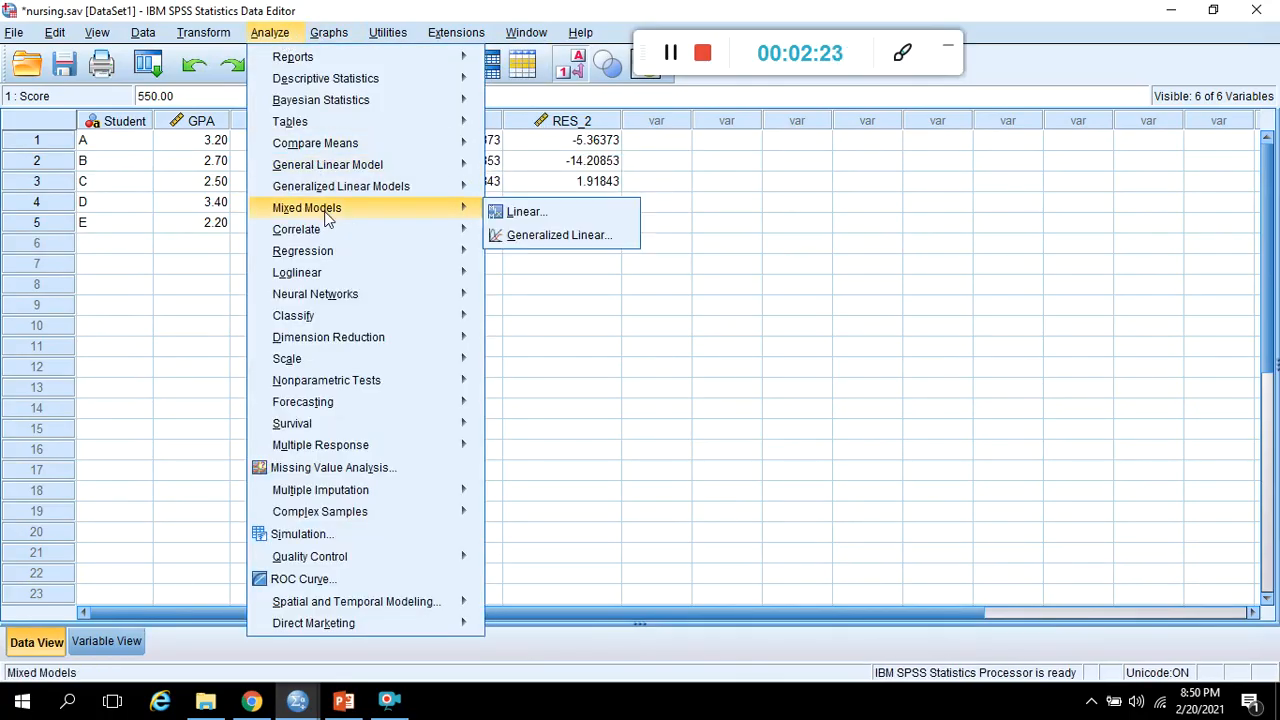
pyautogui.moveTo(446, 256)
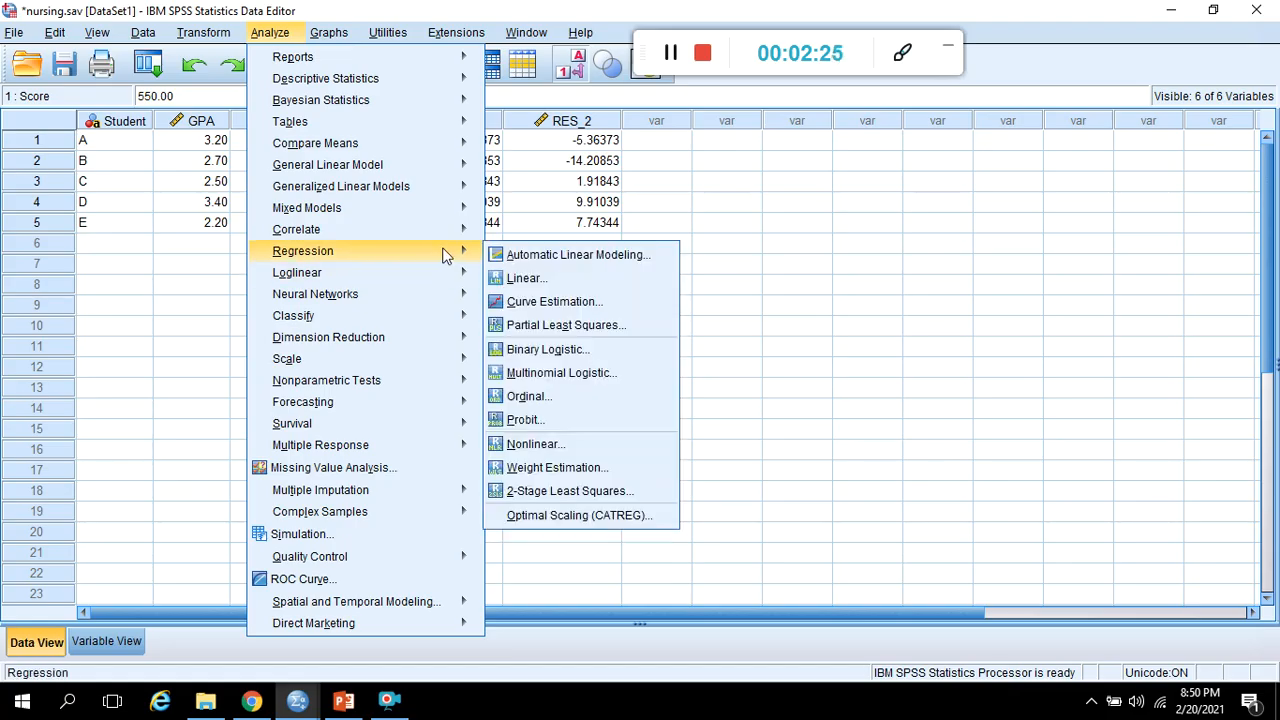
pyautogui.click(524, 279)
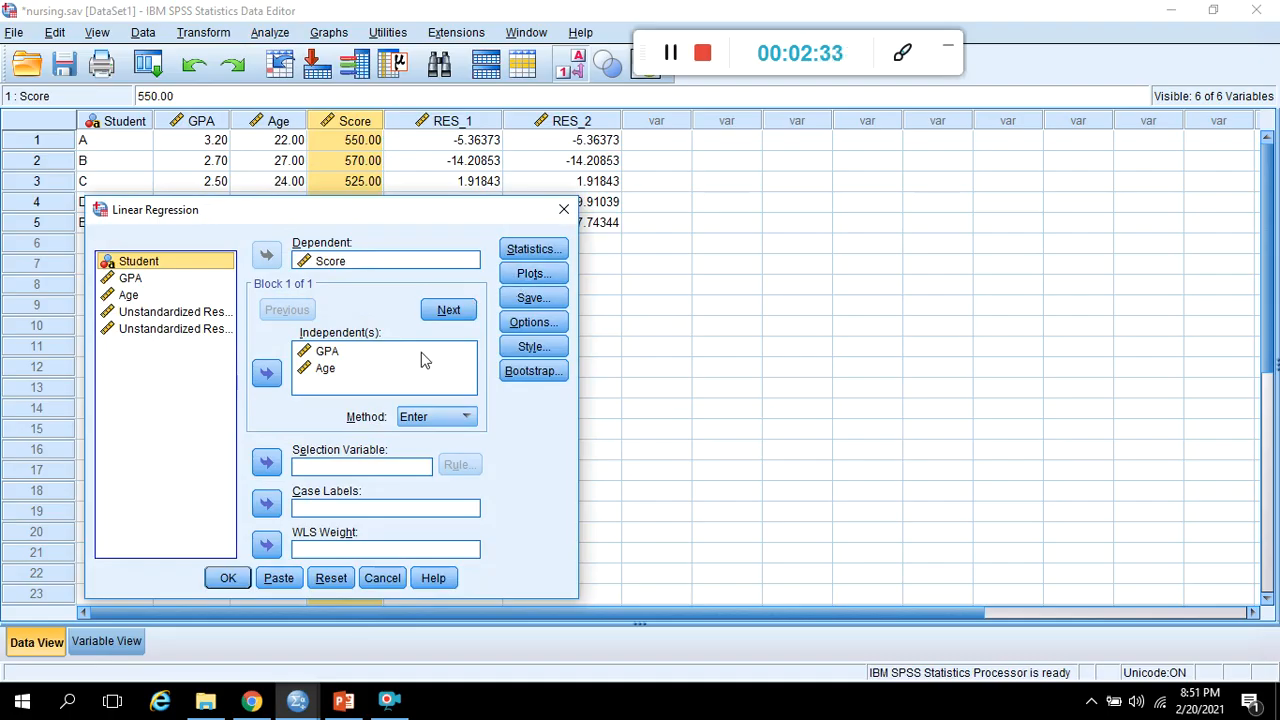
# Review the linear regression's statistics and save options, keeping Estimates and unstandardized residuals selected
pyautogui.click(515, 250)
pyautogui.click(640, 256)
pyautogui.click(642, 257)
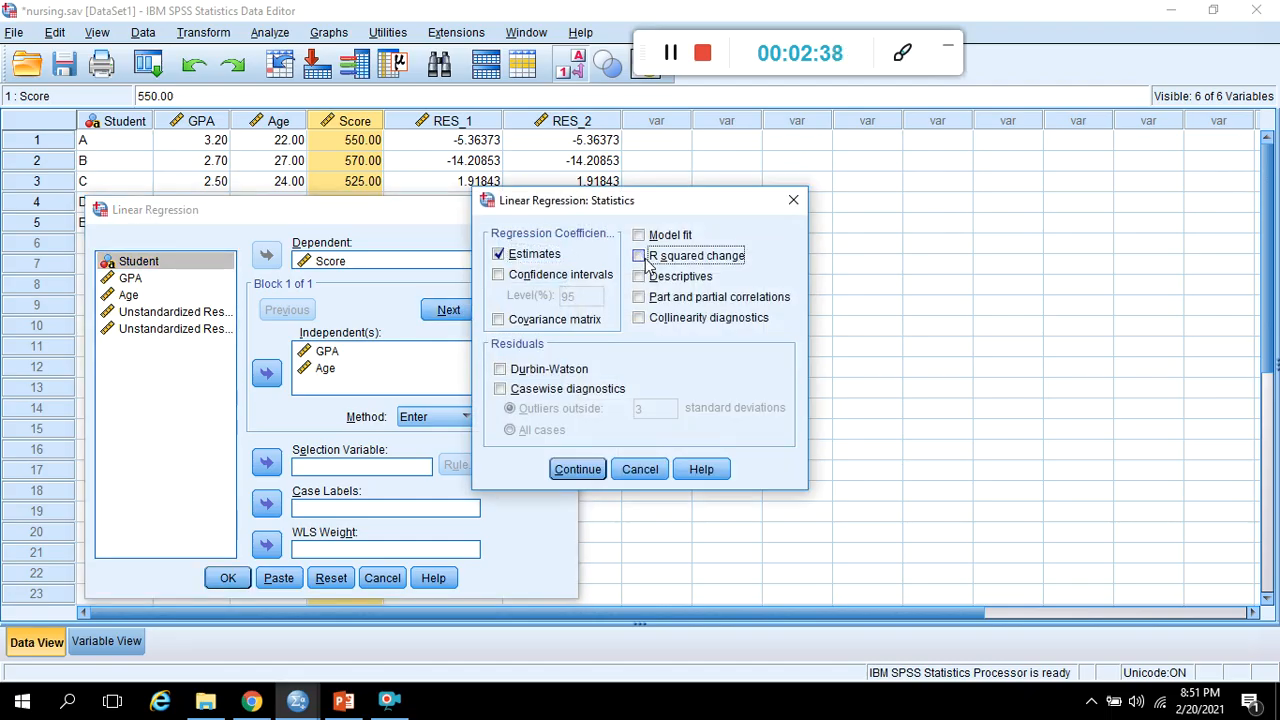
pyautogui.click(587, 470)
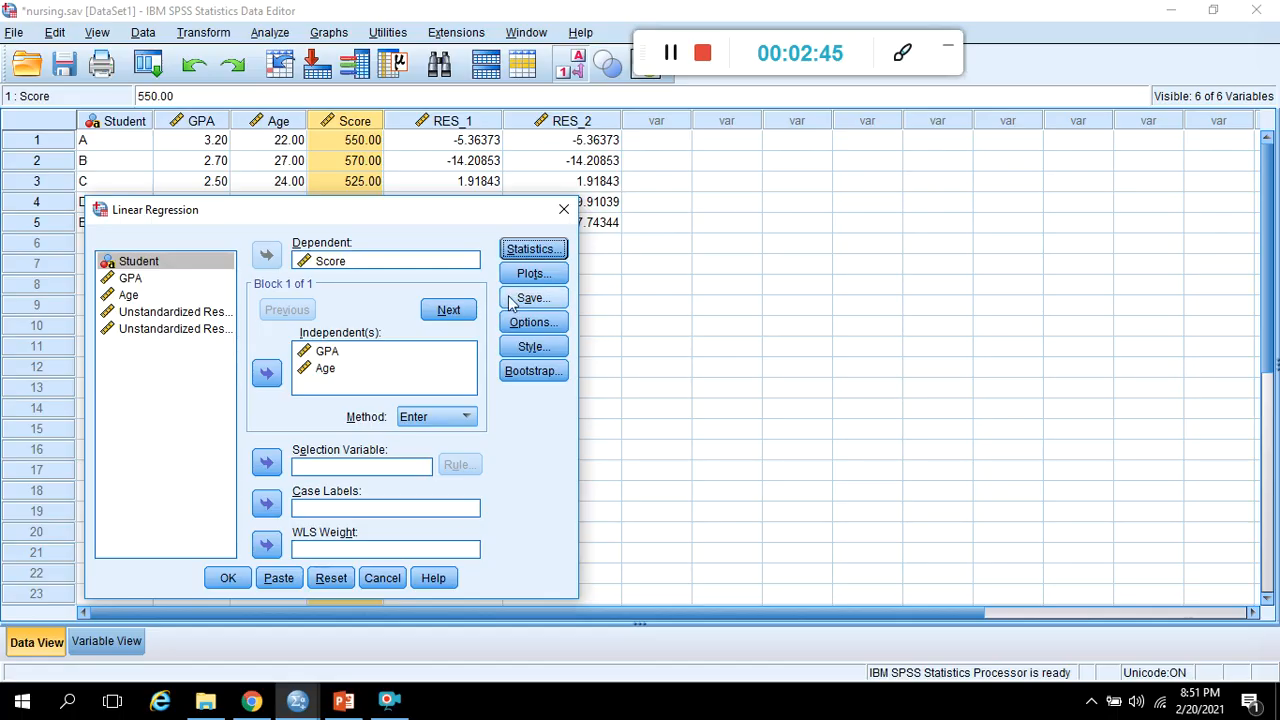
pyautogui.click(511, 300)
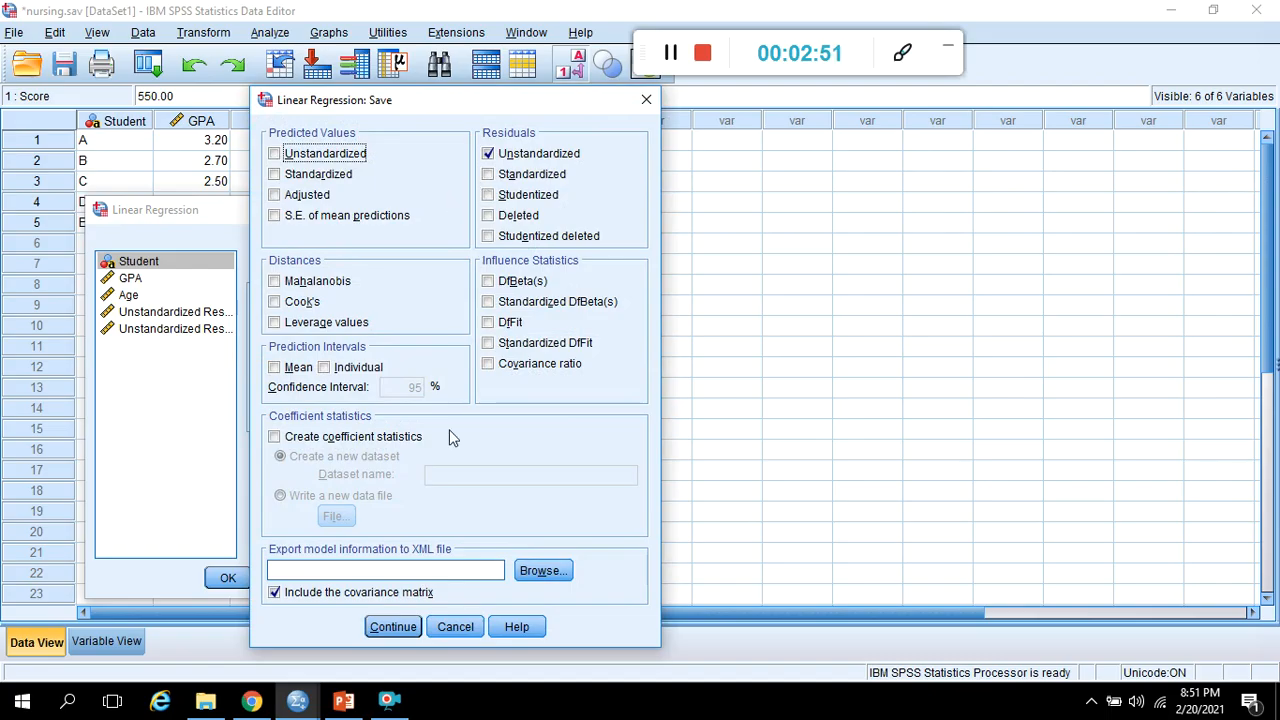
pyautogui.click(393, 627)
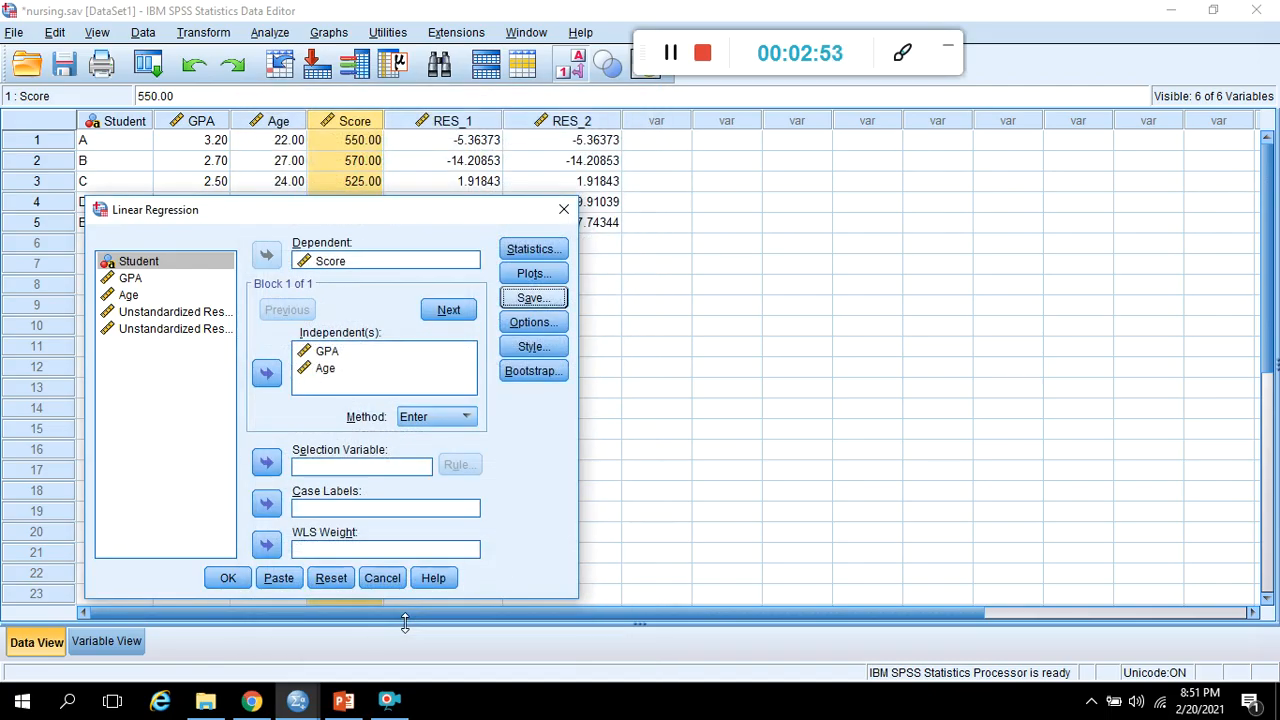
# Set up a regression scatterplot with *ZRESID on the Y axis and DEPENDNT on the X axis
pyautogui.click(528, 275)
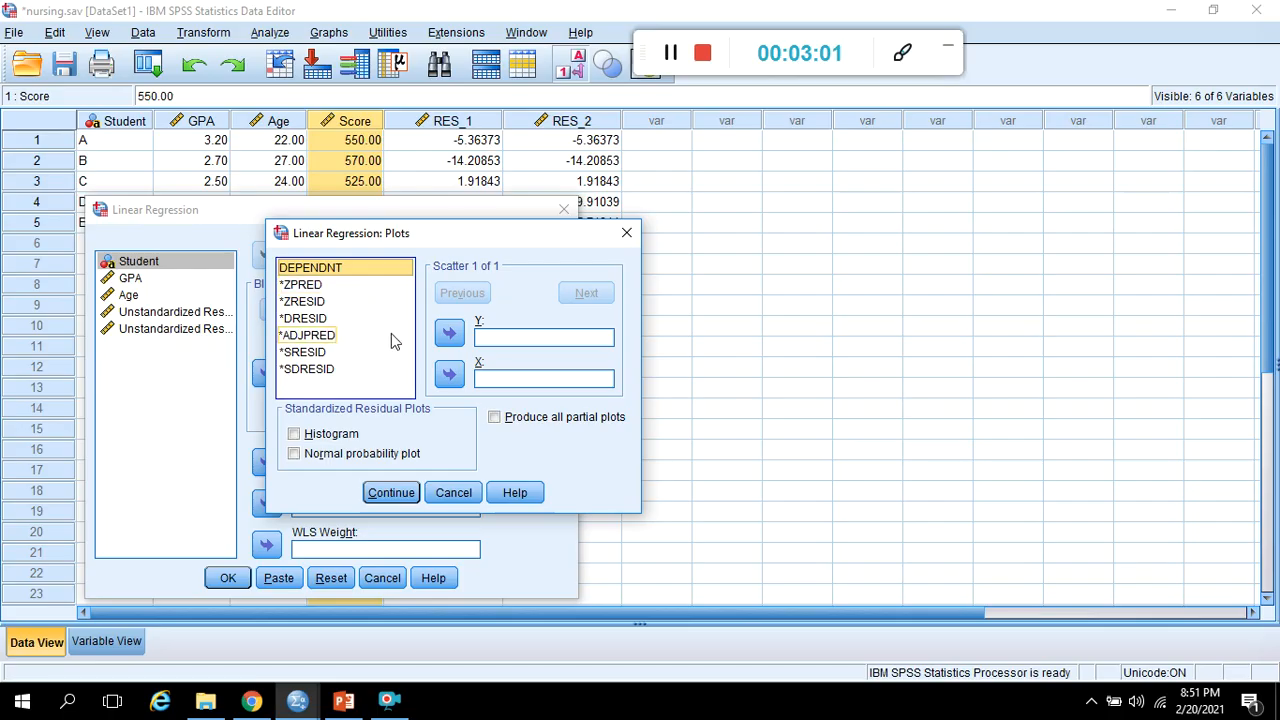
pyautogui.click(449, 375)
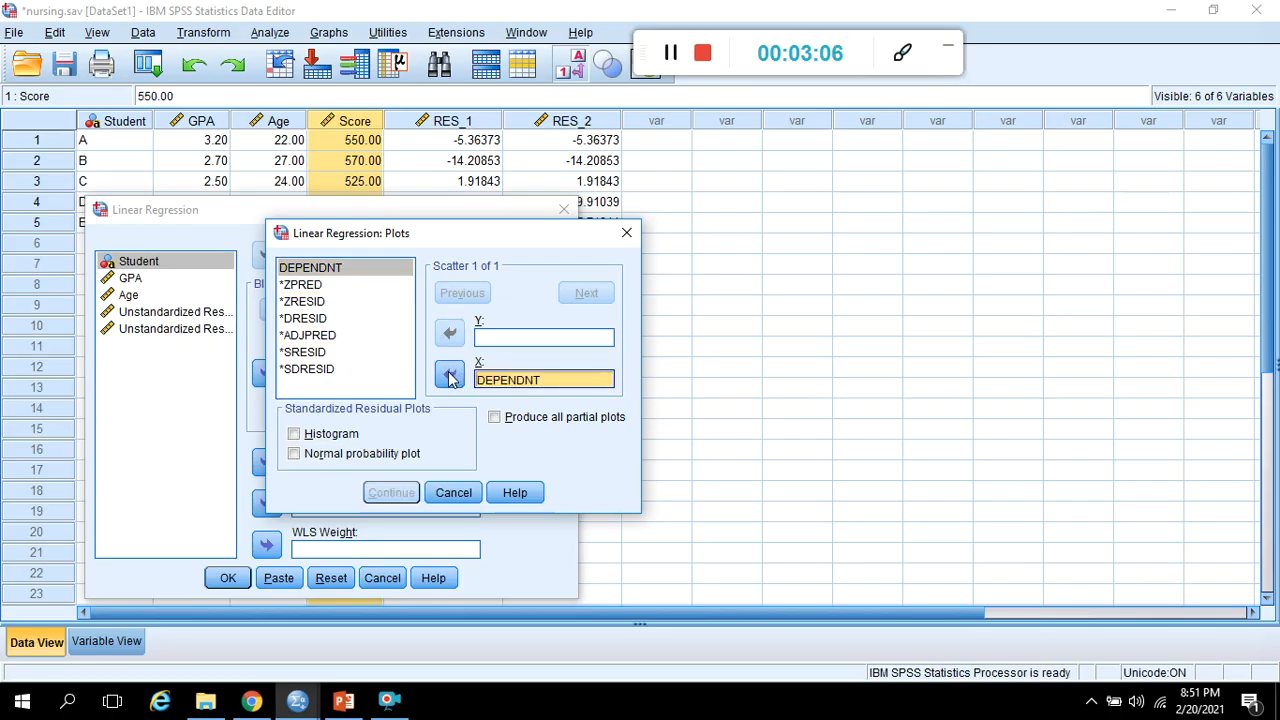
pyautogui.click(318, 301)
pyautogui.click(448, 333)
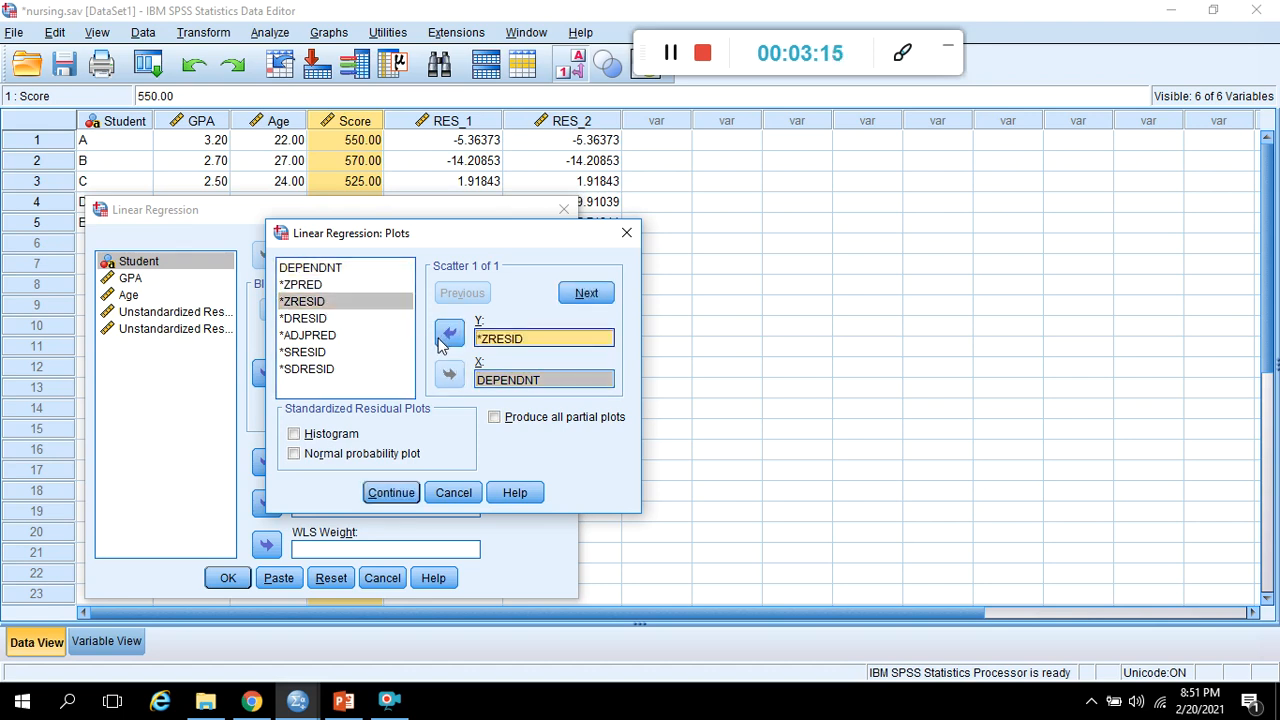
pyautogui.click(403, 496)
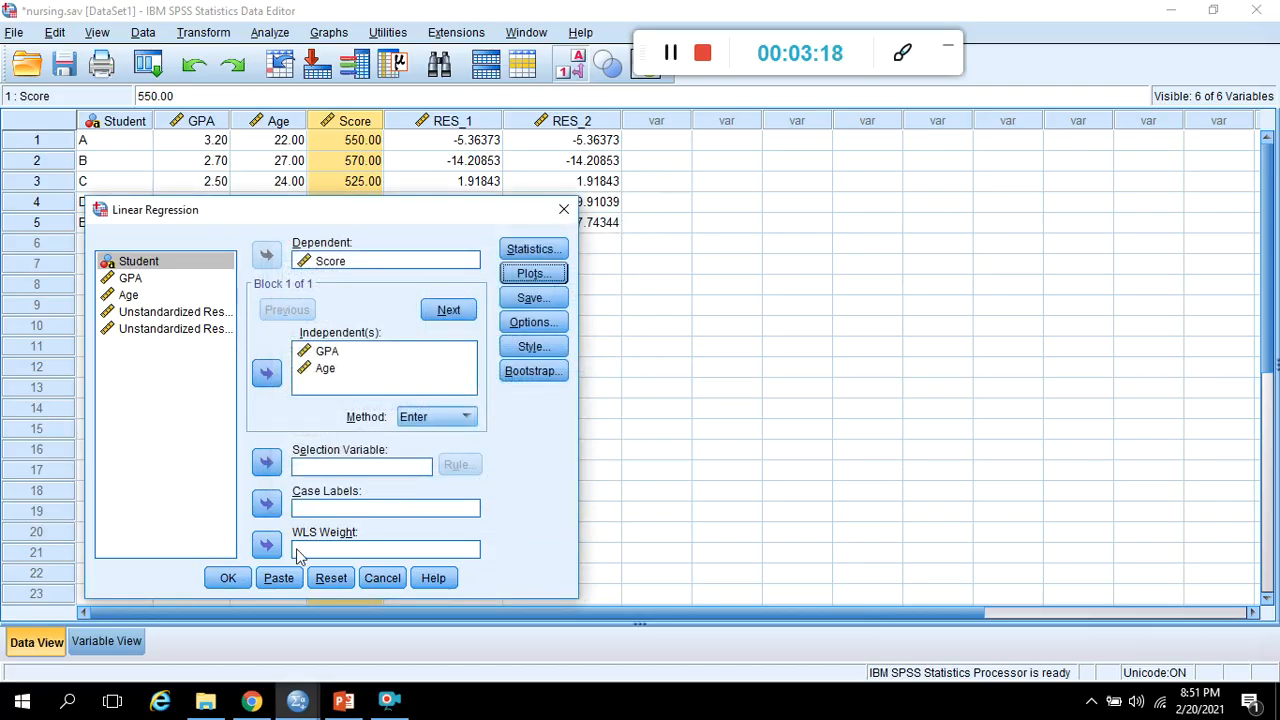
# Run the linear regression and view the scatterplot of standardized residuals against Score in the output
pyautogui.click(228, 578)
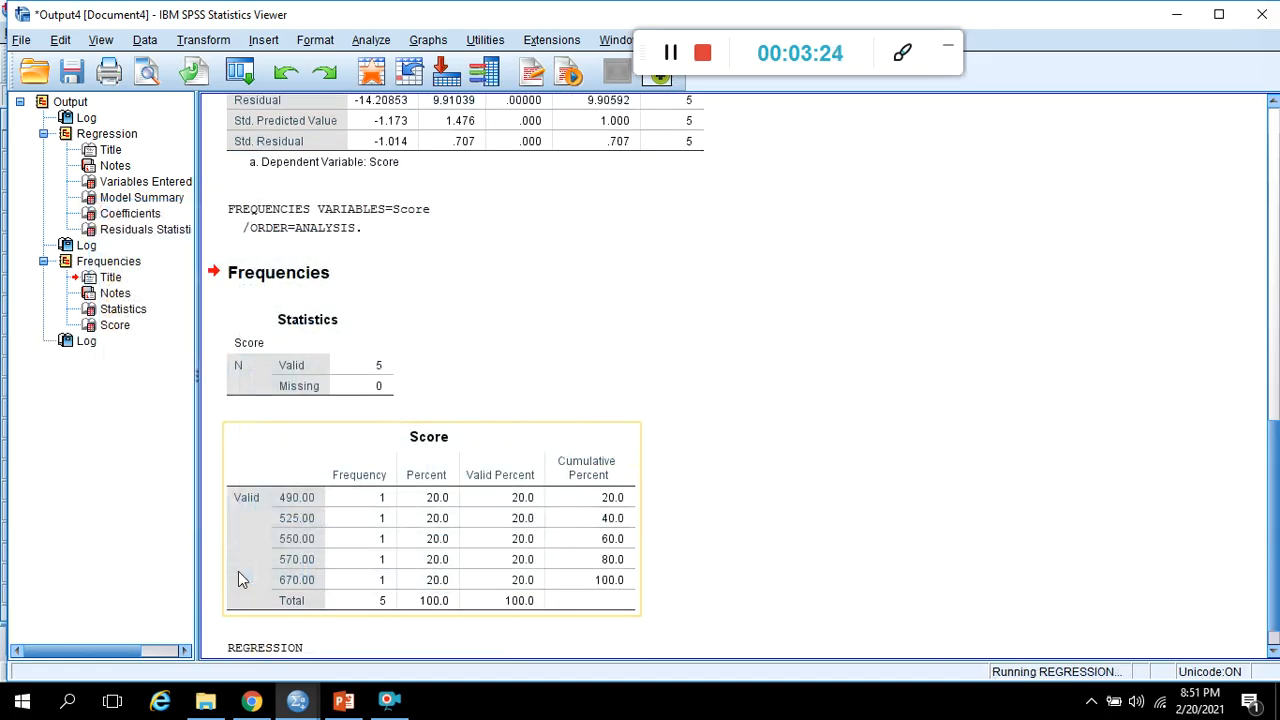
pyautogui.click(1273, 634)
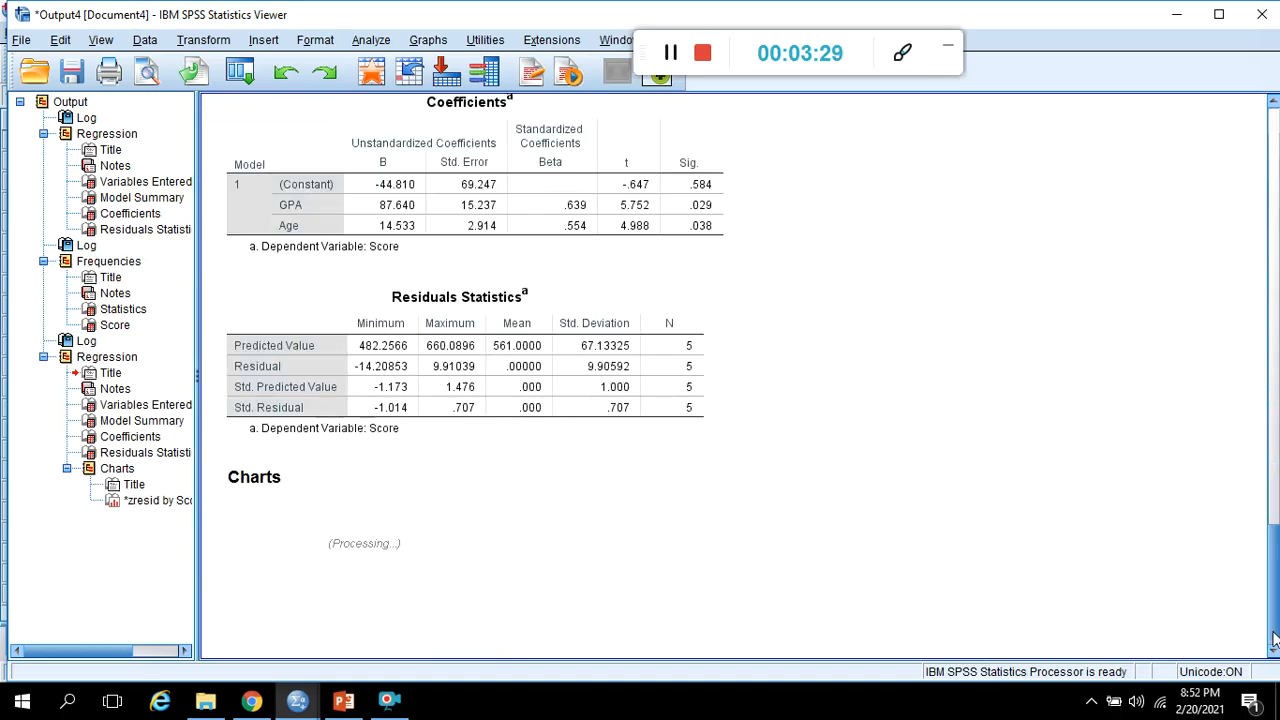
pyautogui.click(1273, 636)
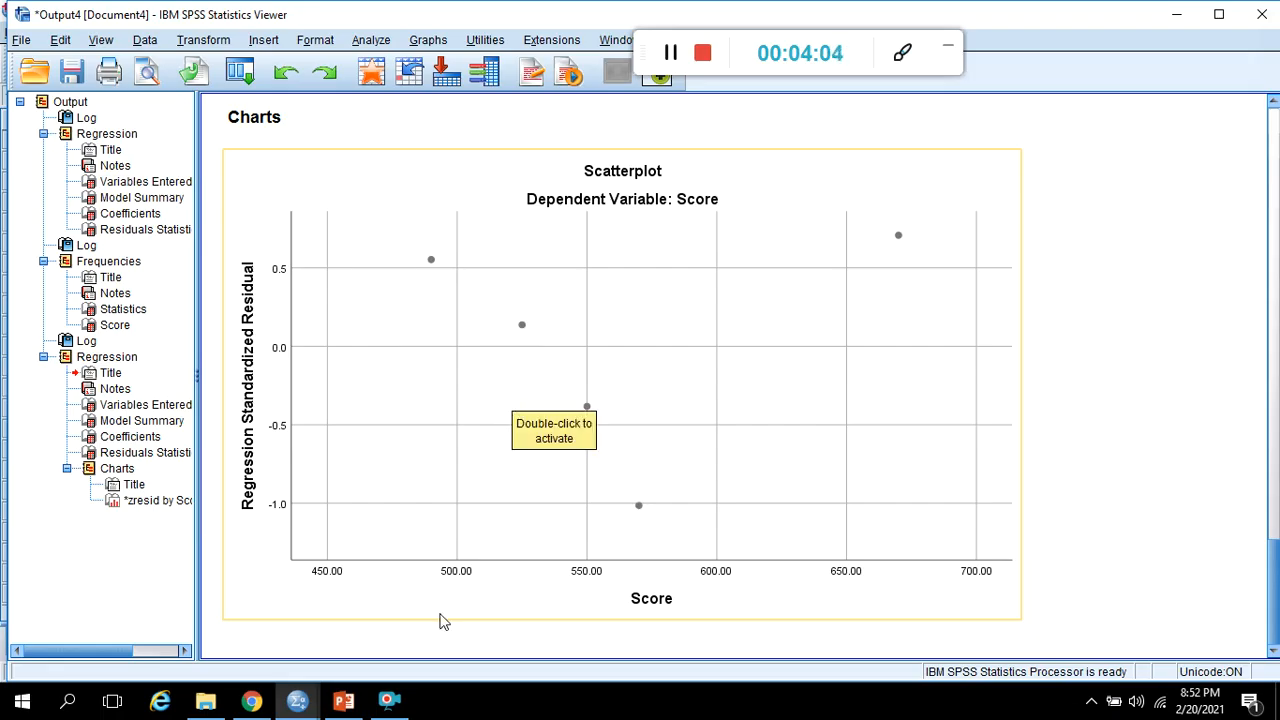
# Switch to PowerPoint and show slide 15 on Assumption 3, linearity of y to all x variables
pyautogui.click(313, 702)
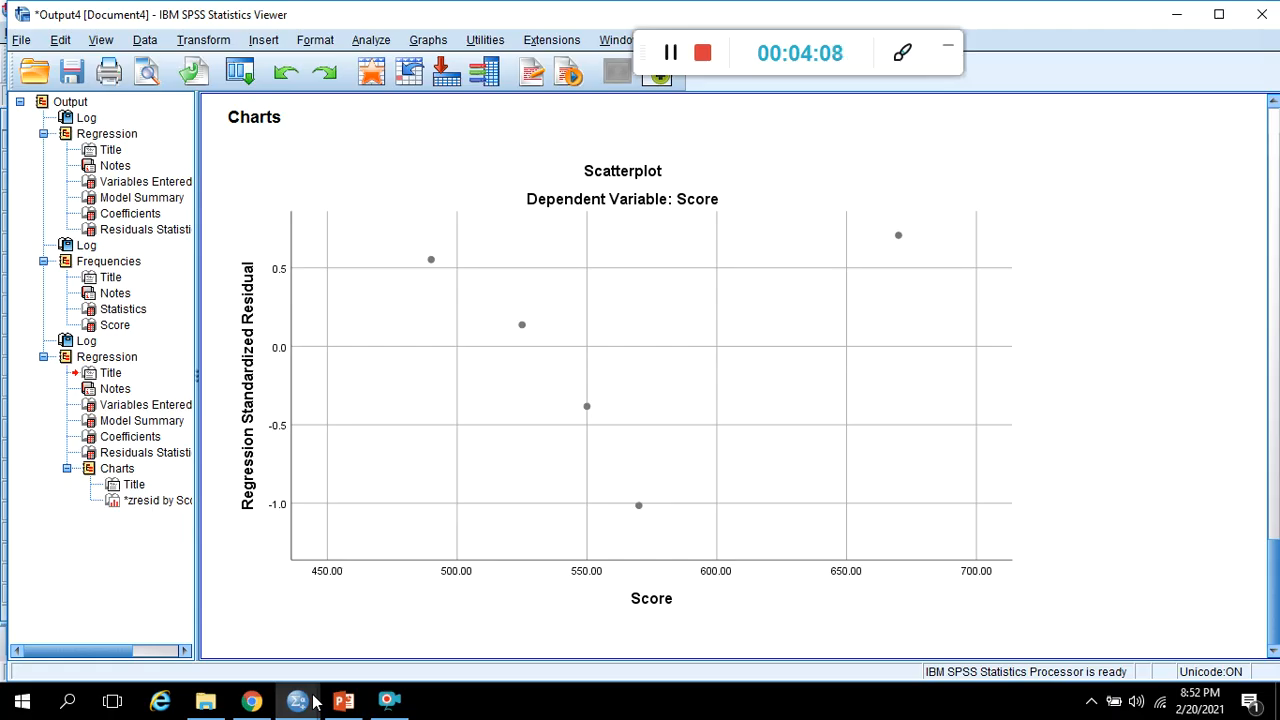
pyautogui.click(340, 702)
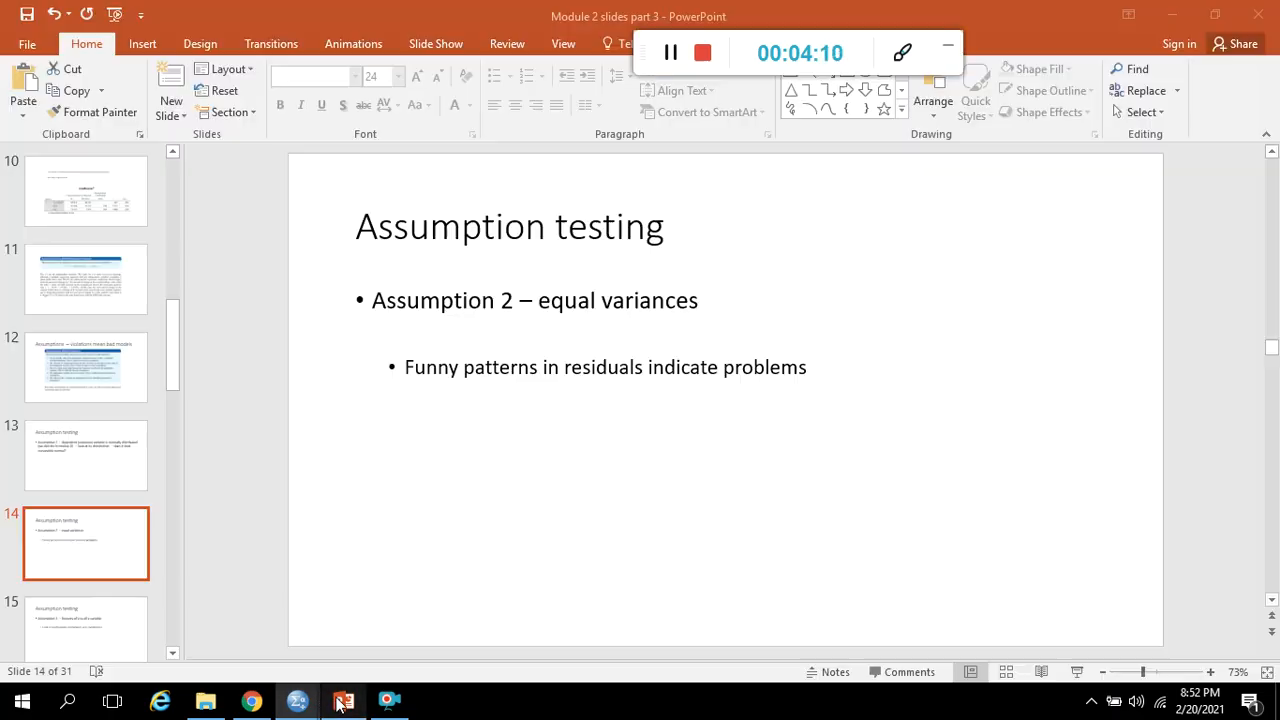
pyautogui.click(129, 645)
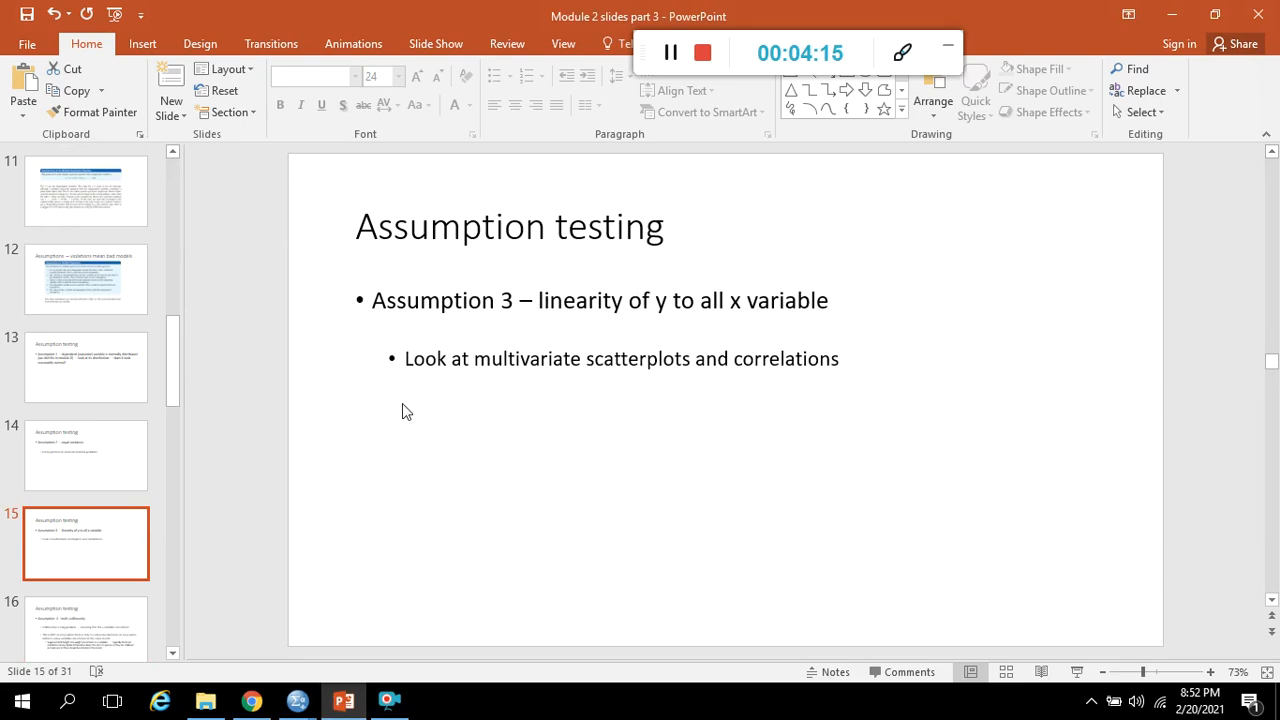
# Switch back to the nursing.sav data in SPSS and open the Chart Builder
pyautogui.click(307, 706)
pyautogui.click(307, 706)
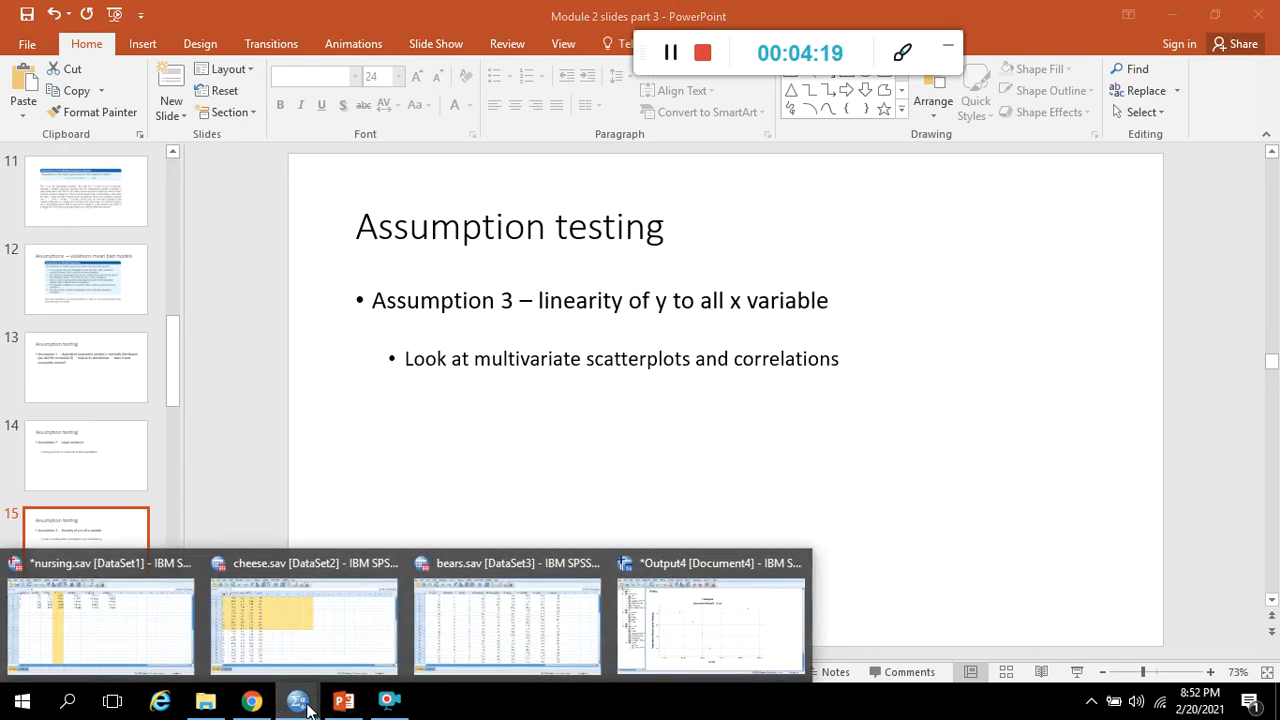
pyautogui.click(154, 633)
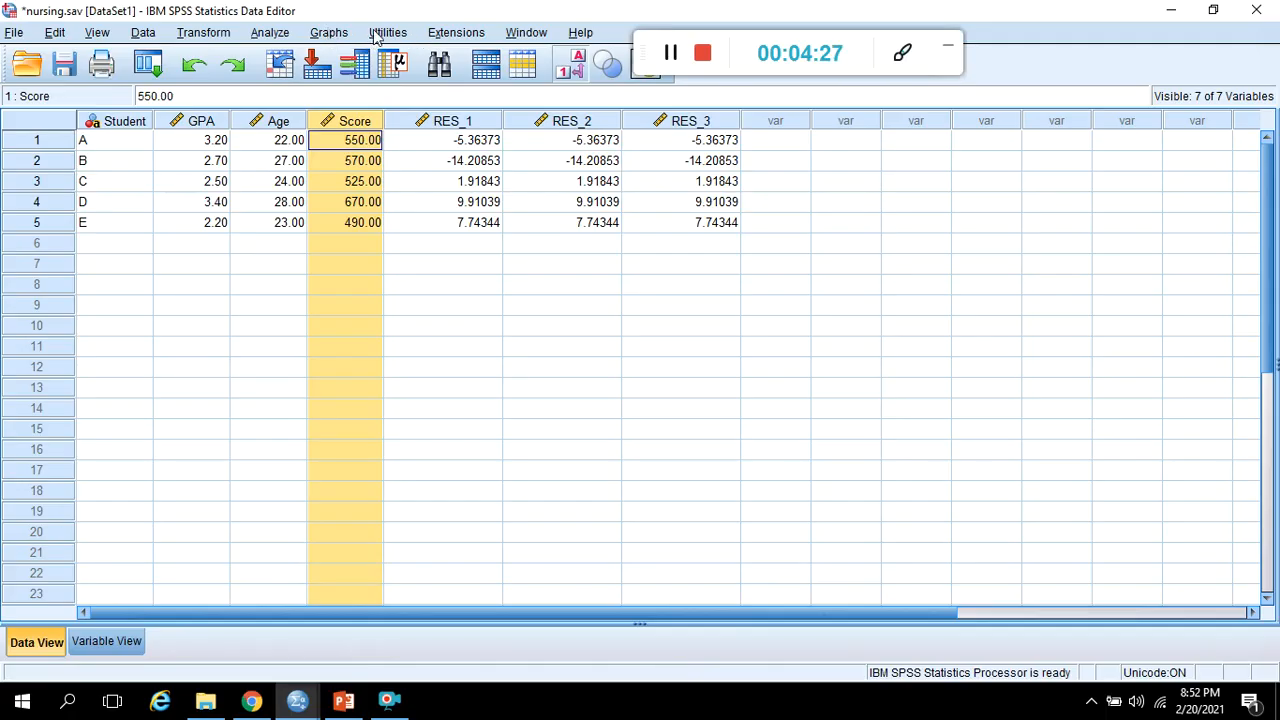
pyautogui.click(270, 33)
pyautogui.click(323, 35)
pyautogui.click(323, 35)
pyautogui.moveTo(385, 155)
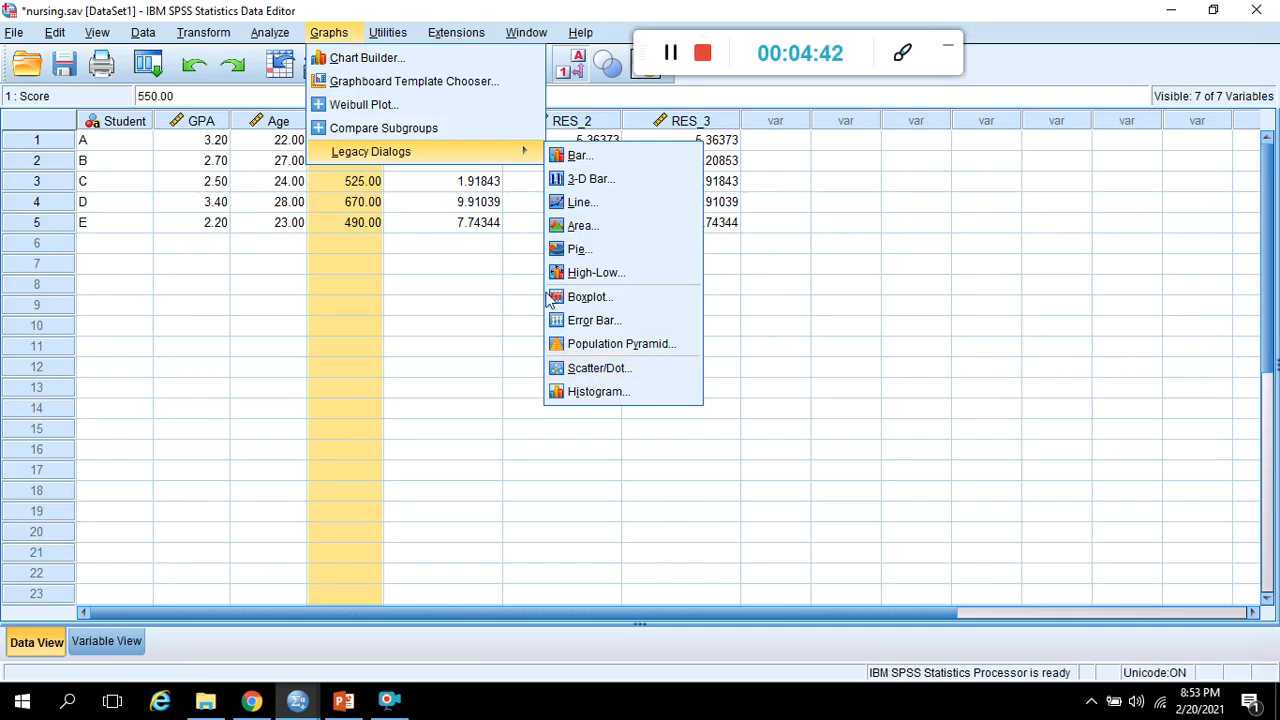
pyautogui.moveTo(388, 32)
pyautogui.moveTo(328, 32)
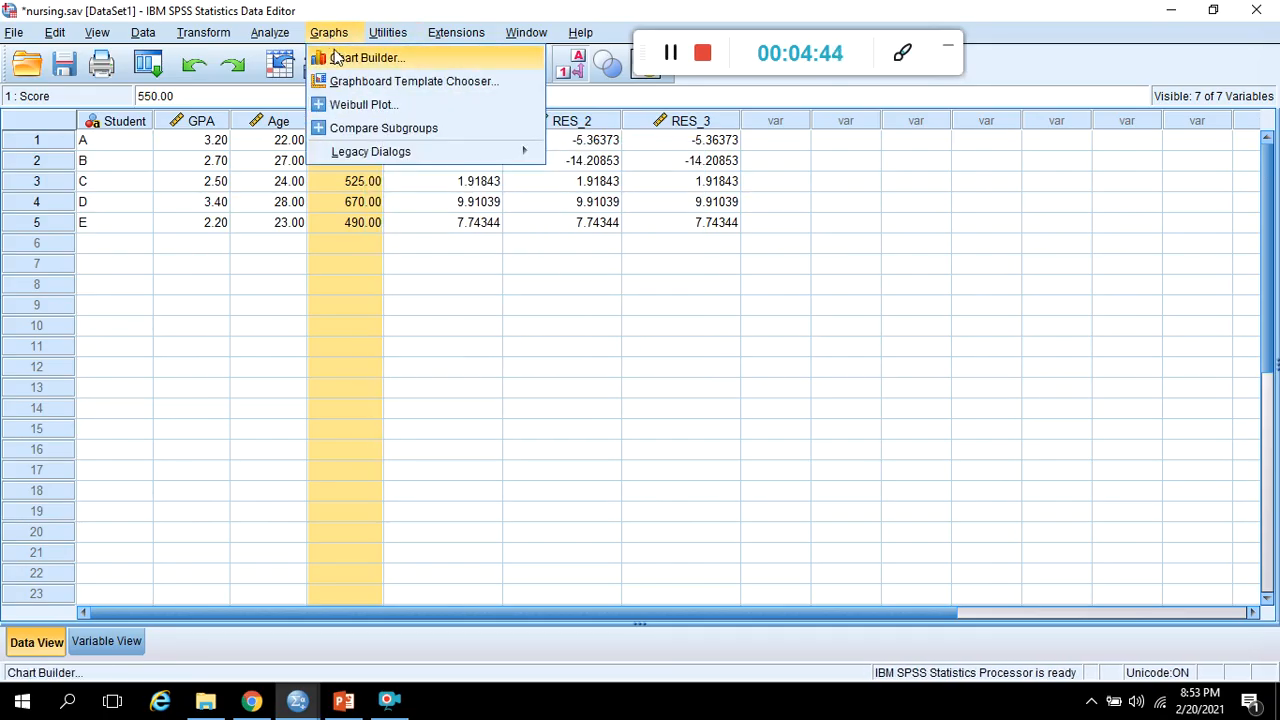
pyautogui.click(333, 56)
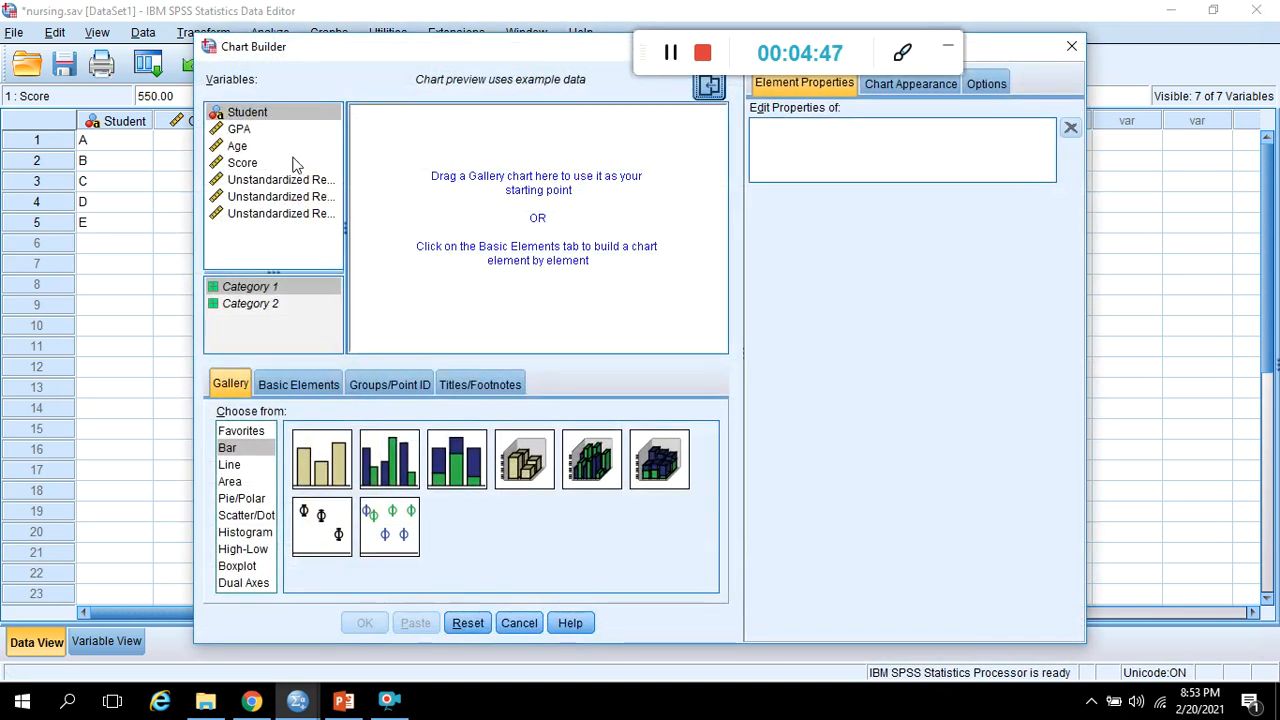
# Choose the Scatterplot Matrix from the Scatter/Dot charts as the chart type
pyautogui.click(260, 162)
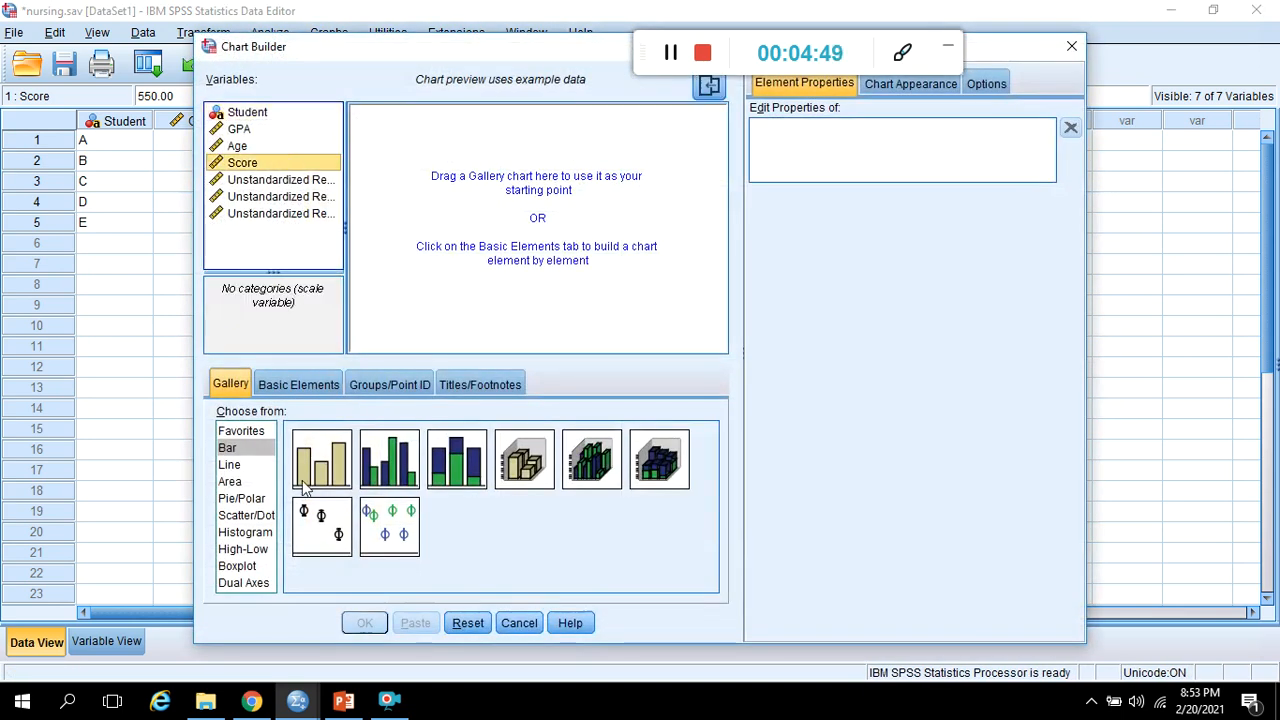
pyautogui.click(251, 516)
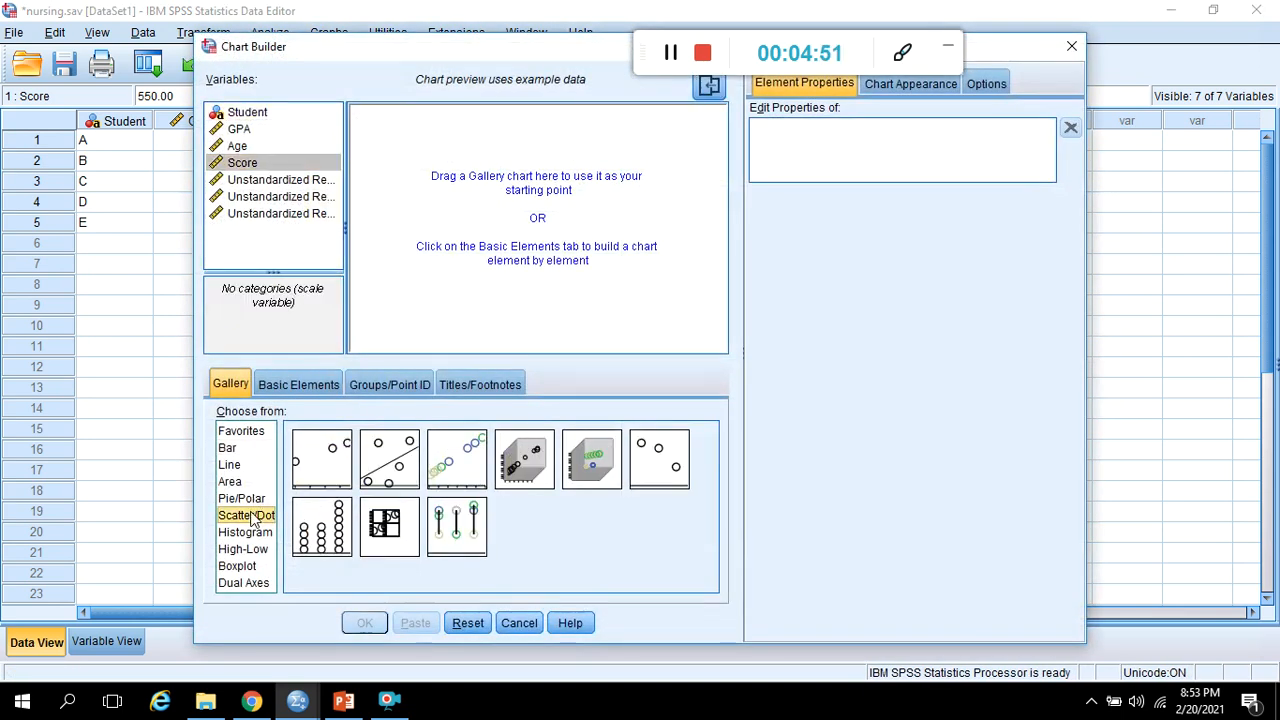
pyautogui.click(402, 540)
pyautogui.doubleClick(402, 540)
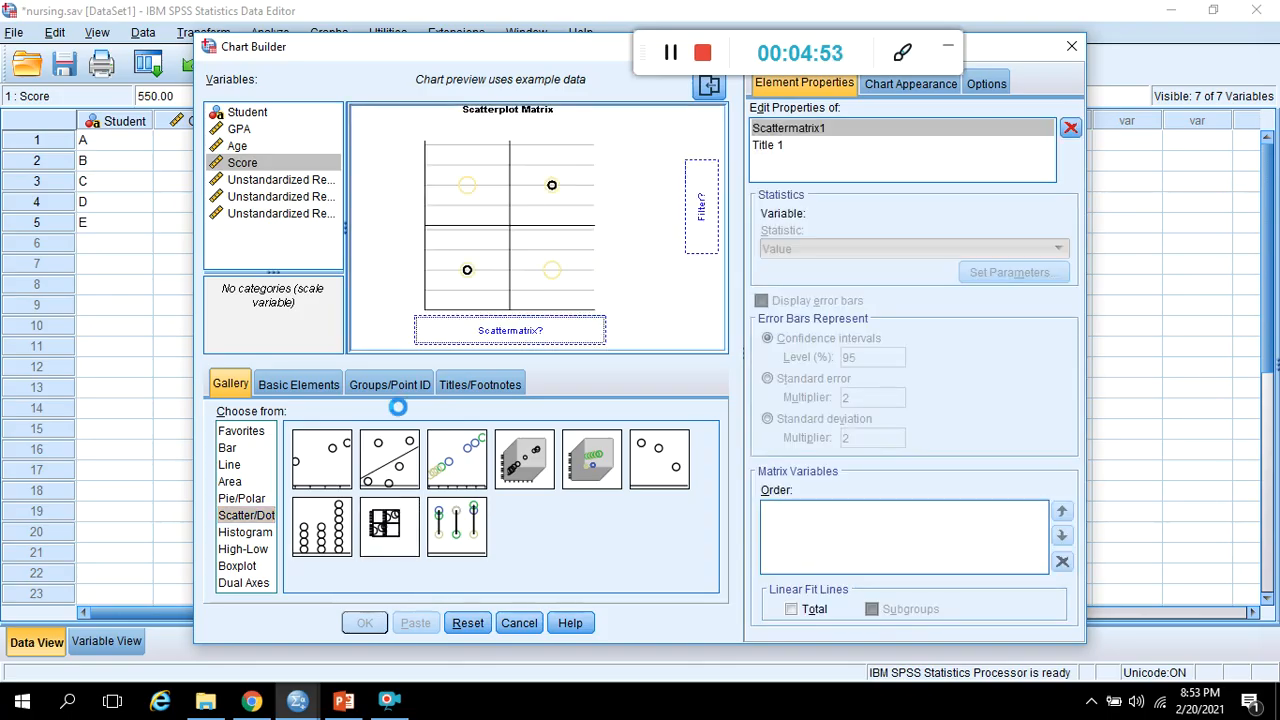
# Assign GPA, Age and Score together as the variables of the scatterplot matrix
pyautogui.click(238, 131)
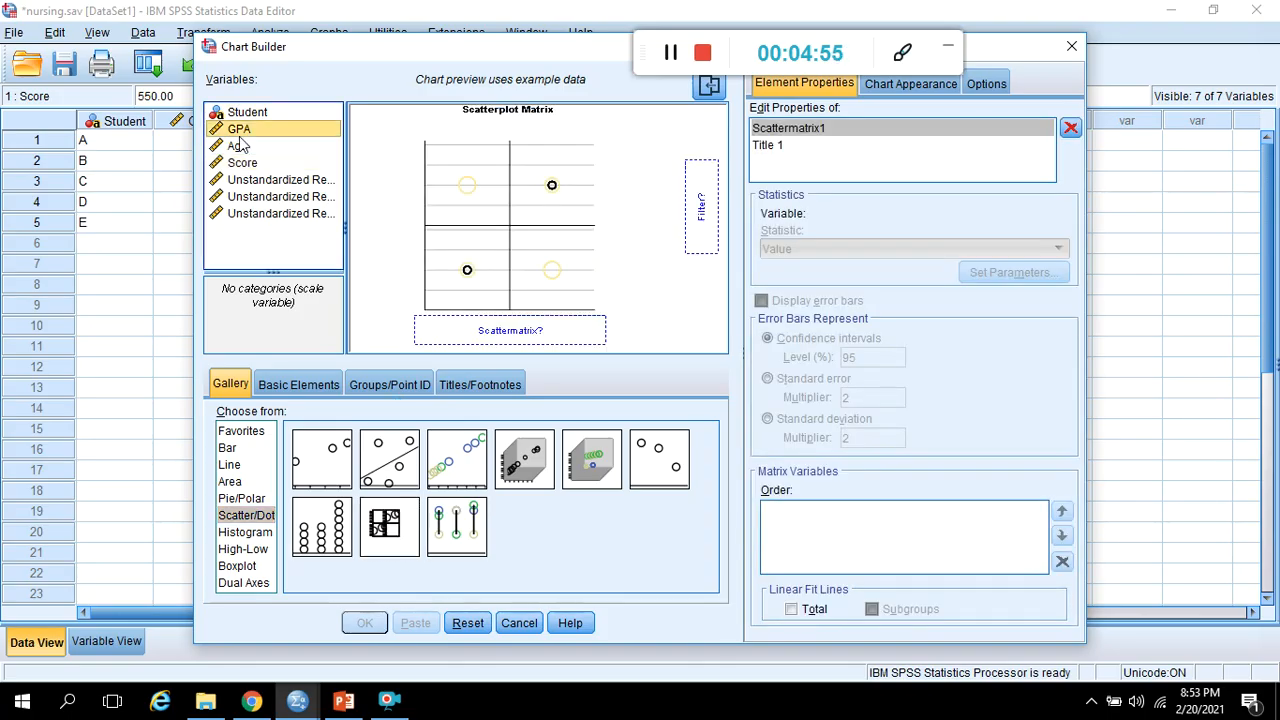
pyautogui.hotkey('shift', 'Down')
pyautogui.hotkey('shift', 'Down')
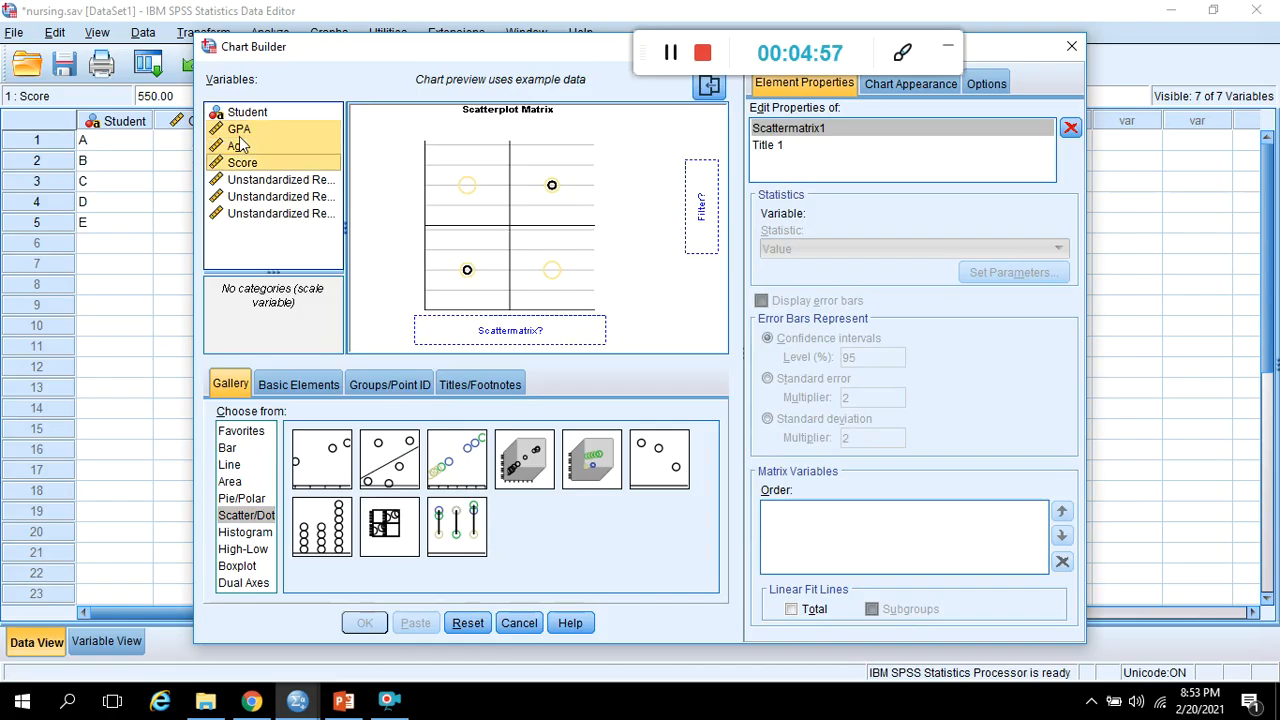
pyautogui.moveTo(243, 147); pyautogui.dragTo(436, 316)
pyautogui.moveTo(285, 165); pyautogui.dragTo(473, 330)
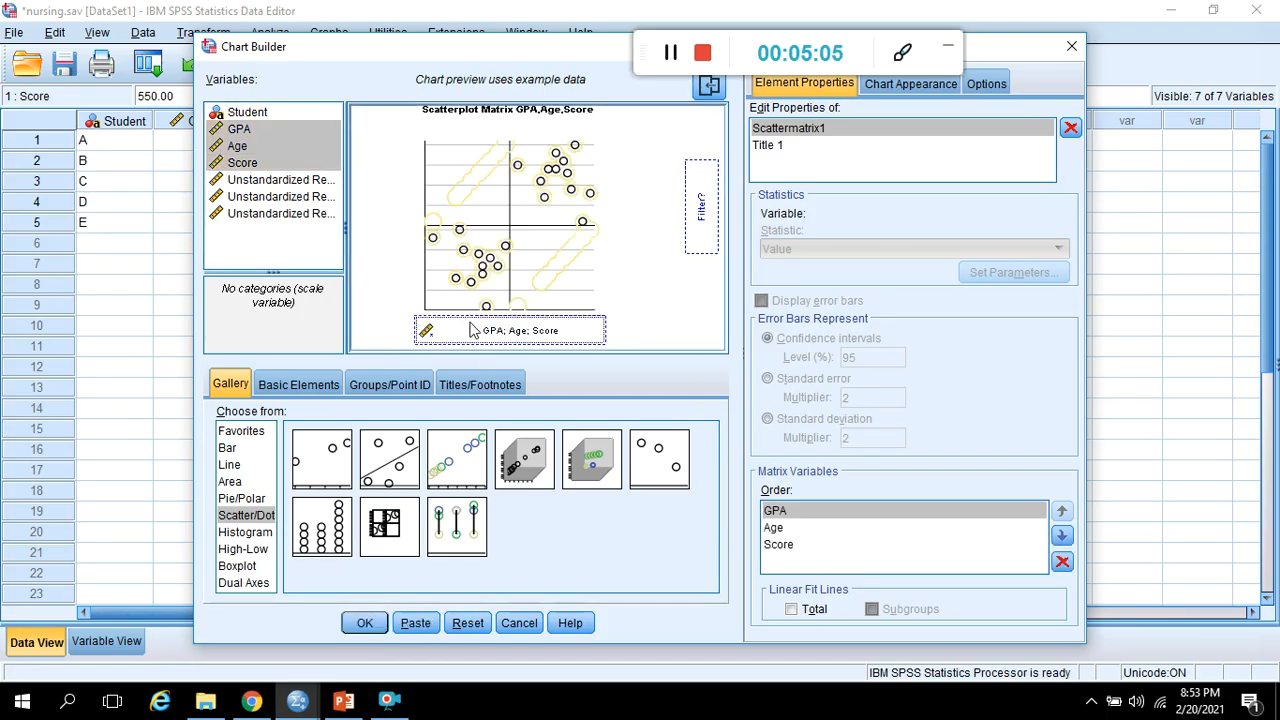
pyautogui.click(365, 623)
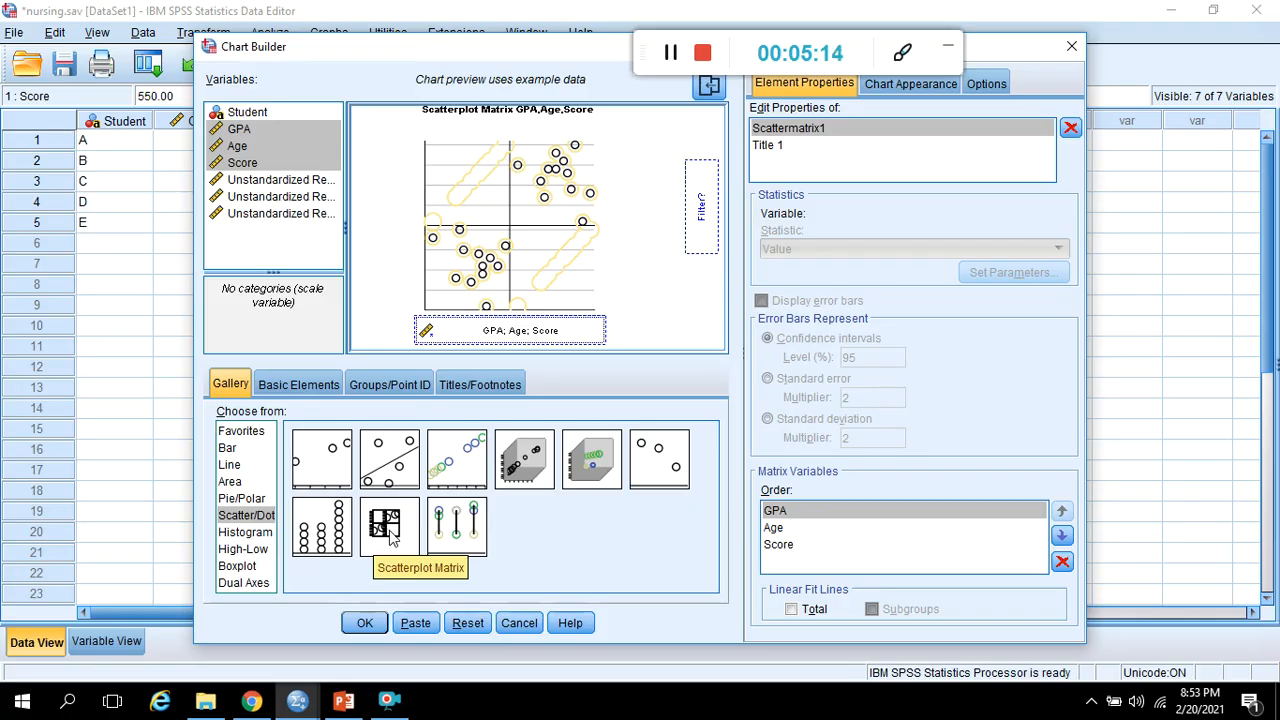
# Generate the scatterplot matrix of GPA, Age and Score and bring the whole chart into view in the output
pyautogui.click(368, 626)
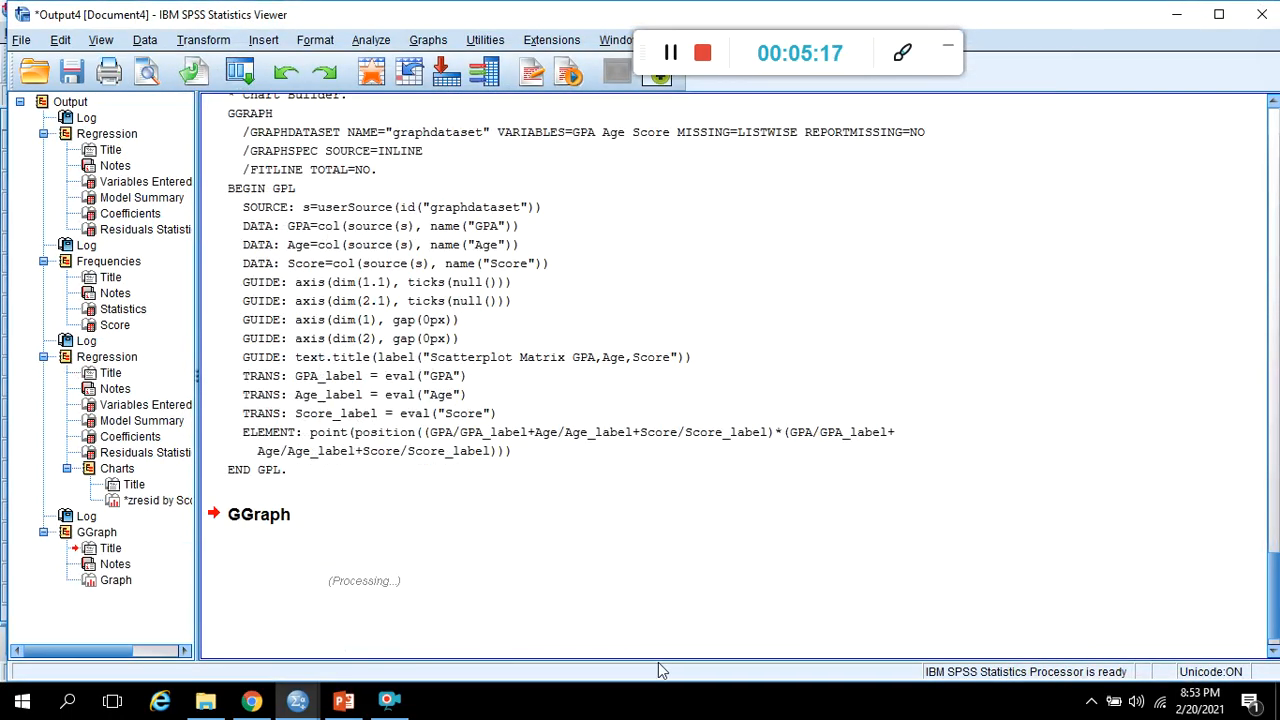
pyautogui.click(1273, 651)
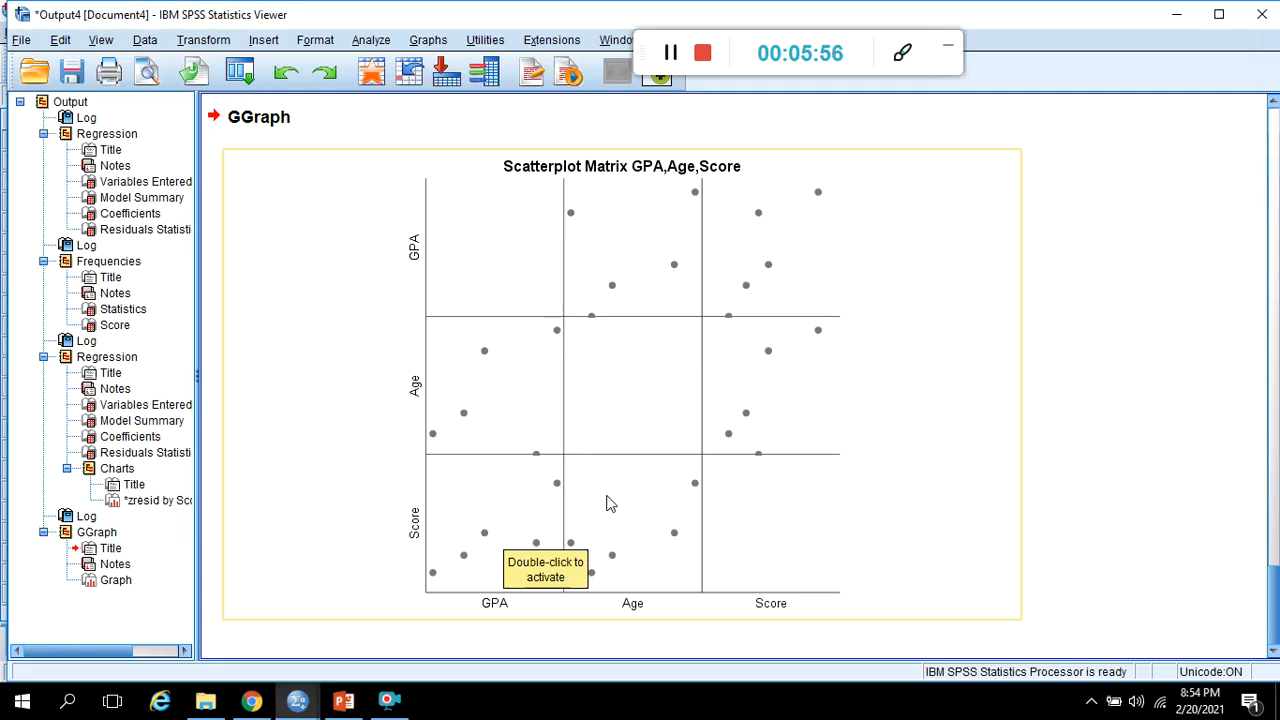
pyautogui.click(489, 650)
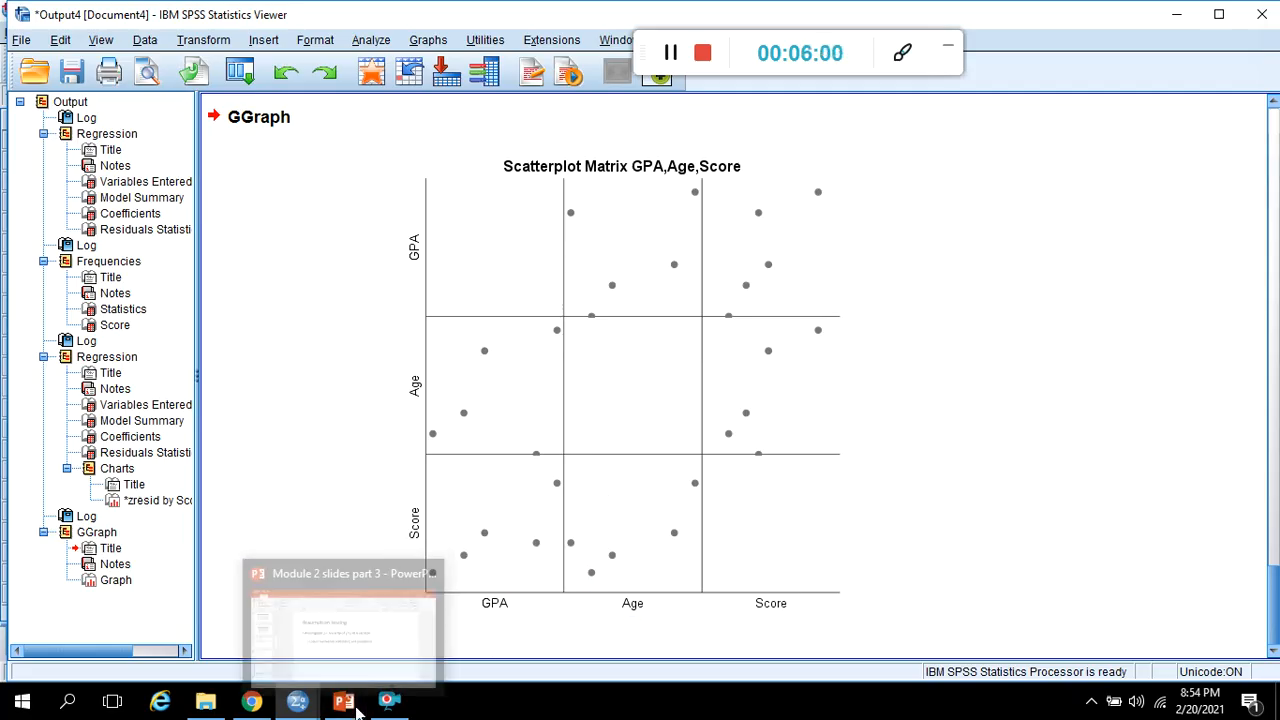
# Switch to PowerPoint and show slide 16 on Assumption 4, multi-collinearity
pyautogui.moveTo(355, 708)
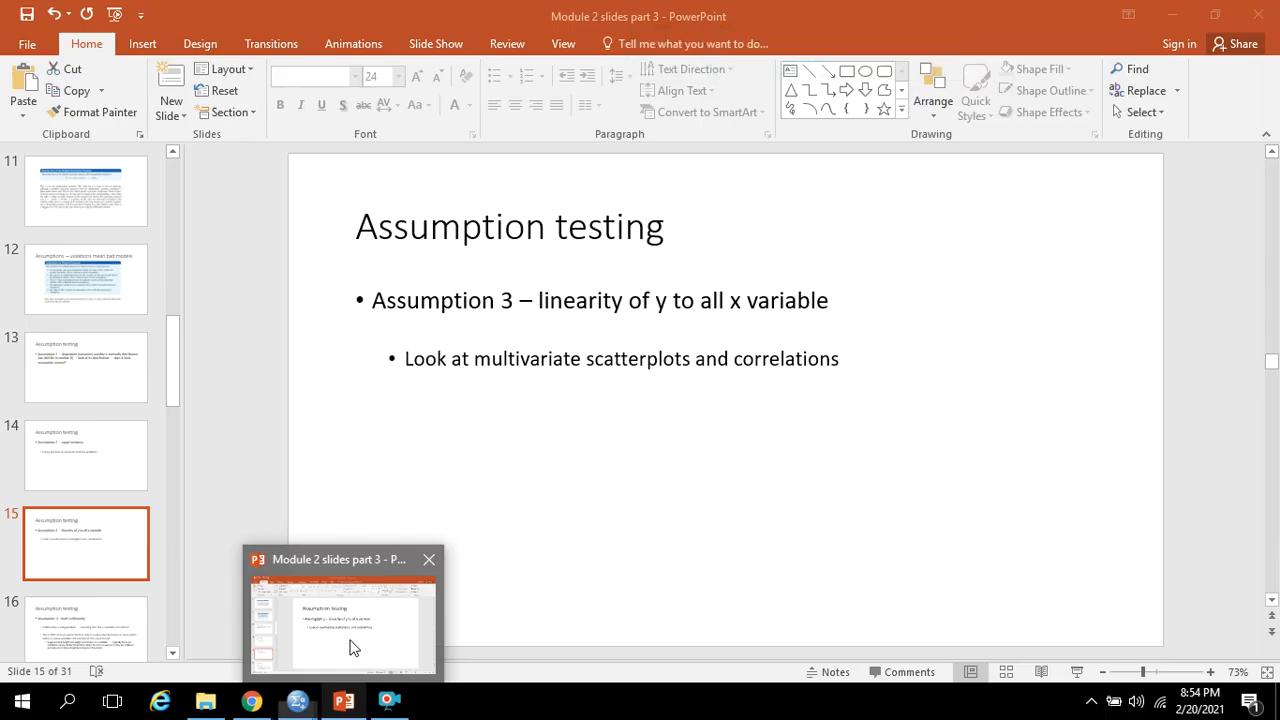
pyautogui.click(350, 647)
pyautogui.click(128, 635)
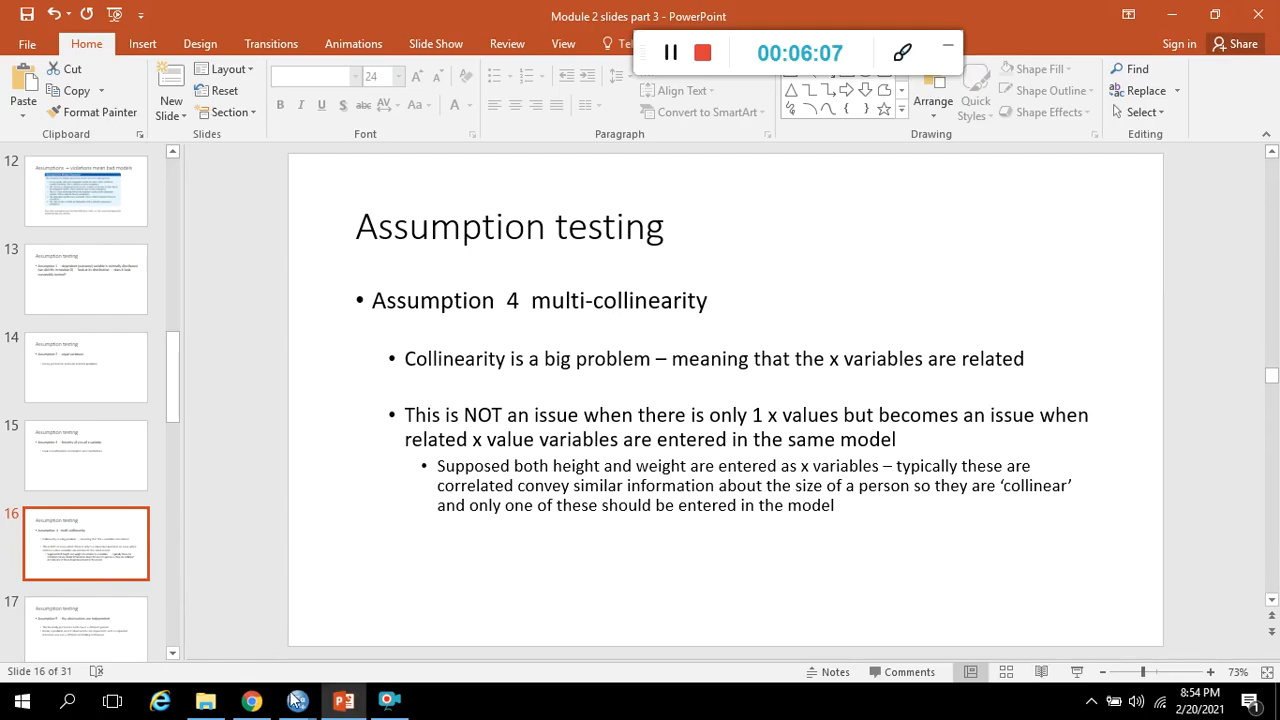
# Switch back to the SPSS output and examine the GPA and Age panels of the scatterplot matrix for collinearity
pyautogui.moveTo(298, 703)
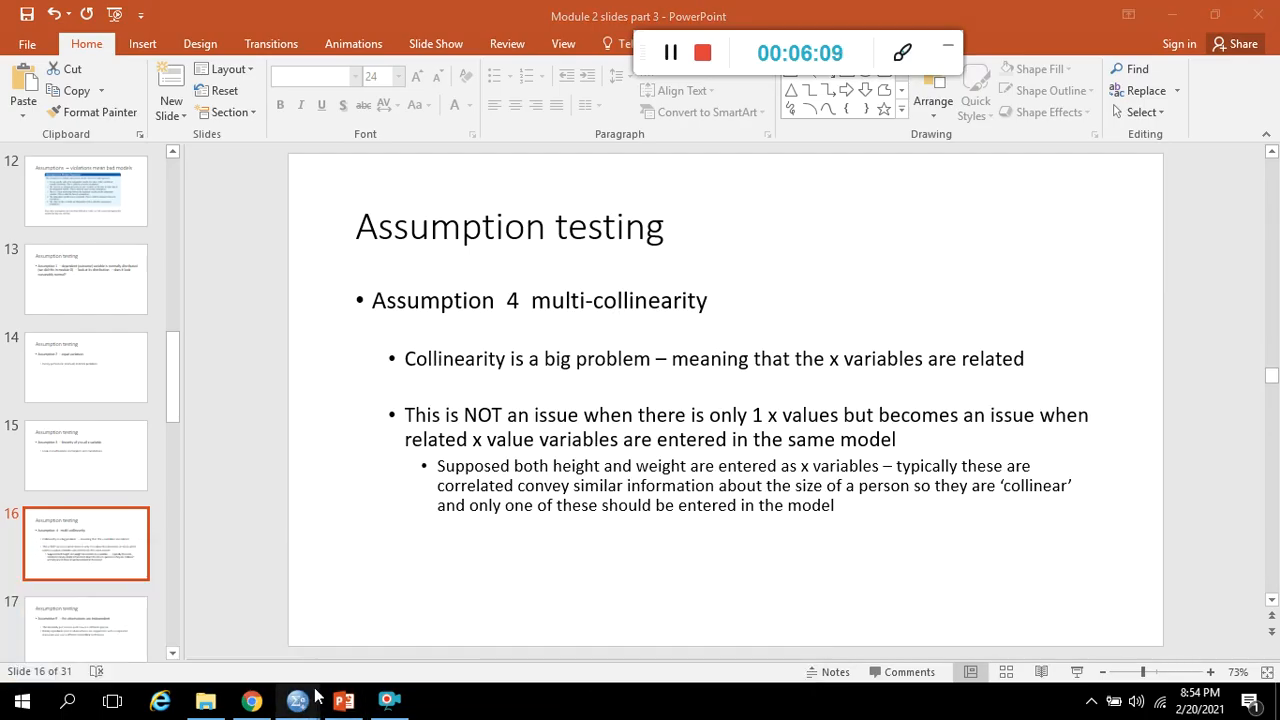
pyautogui.click(667, 628)
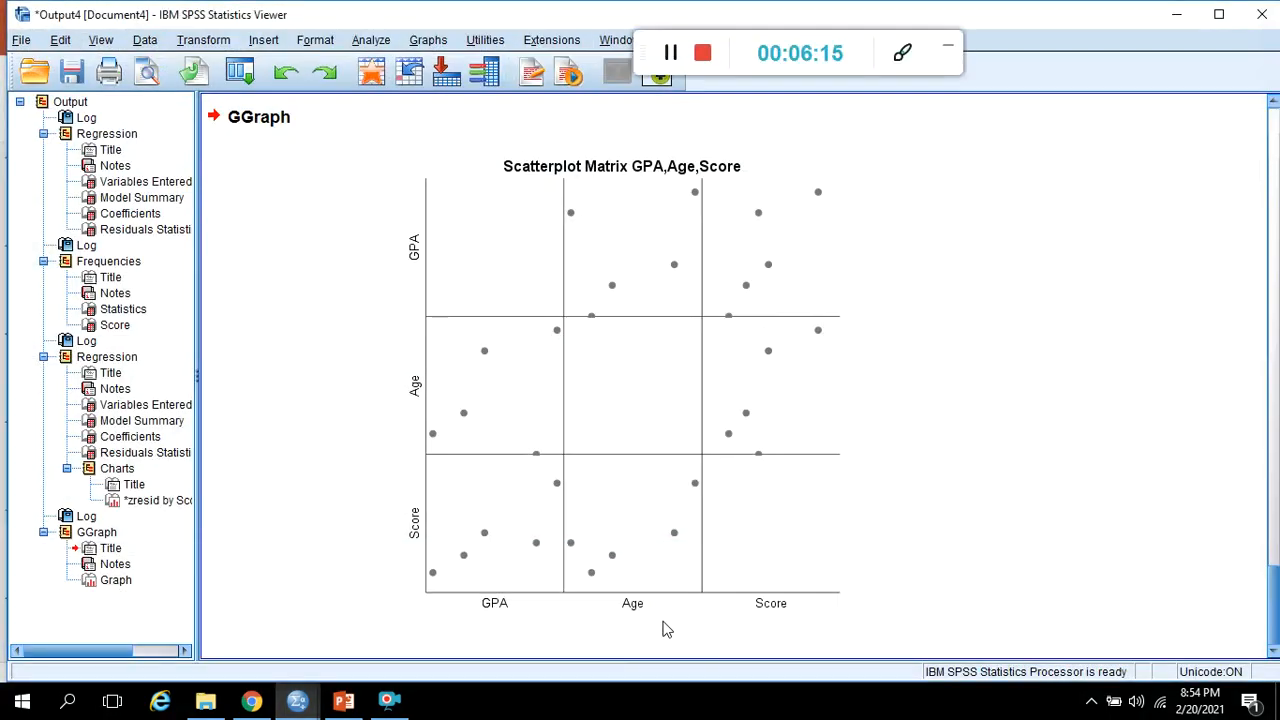
pyautogui.click(663, 610)
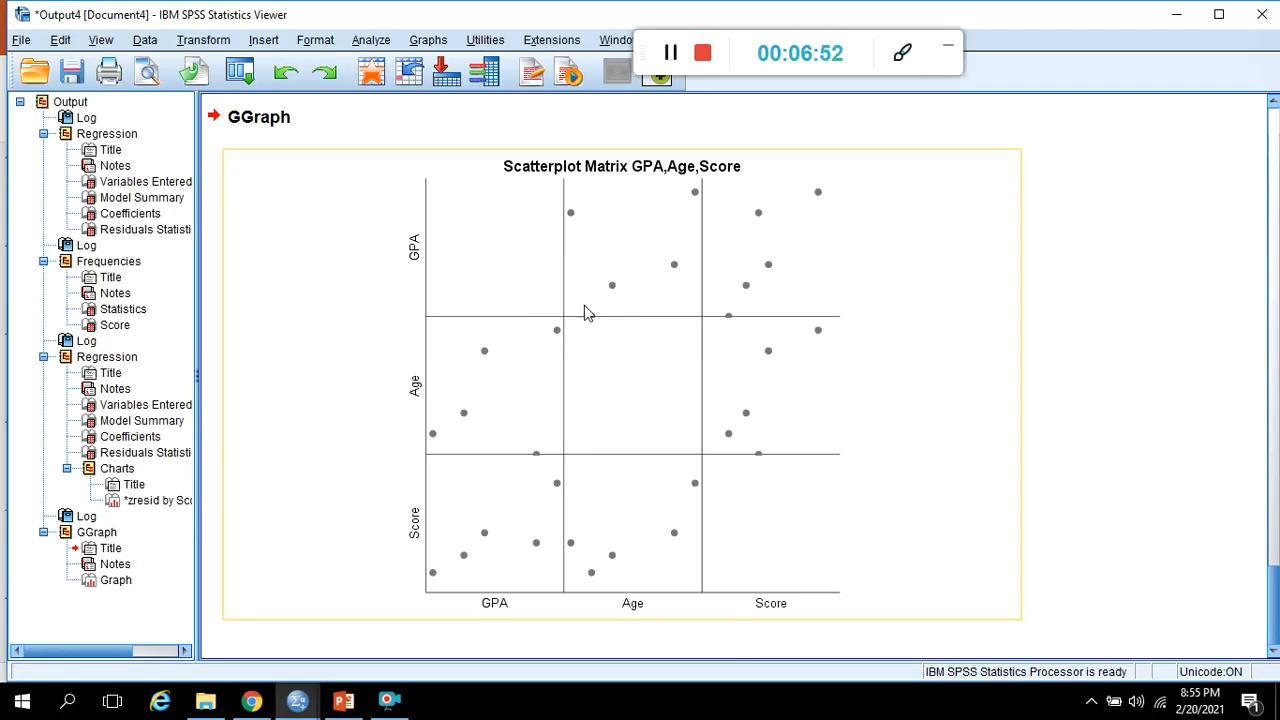
# Return to the multi-collinearity slide in PowerPoint
pyautogui.click(344, 702)
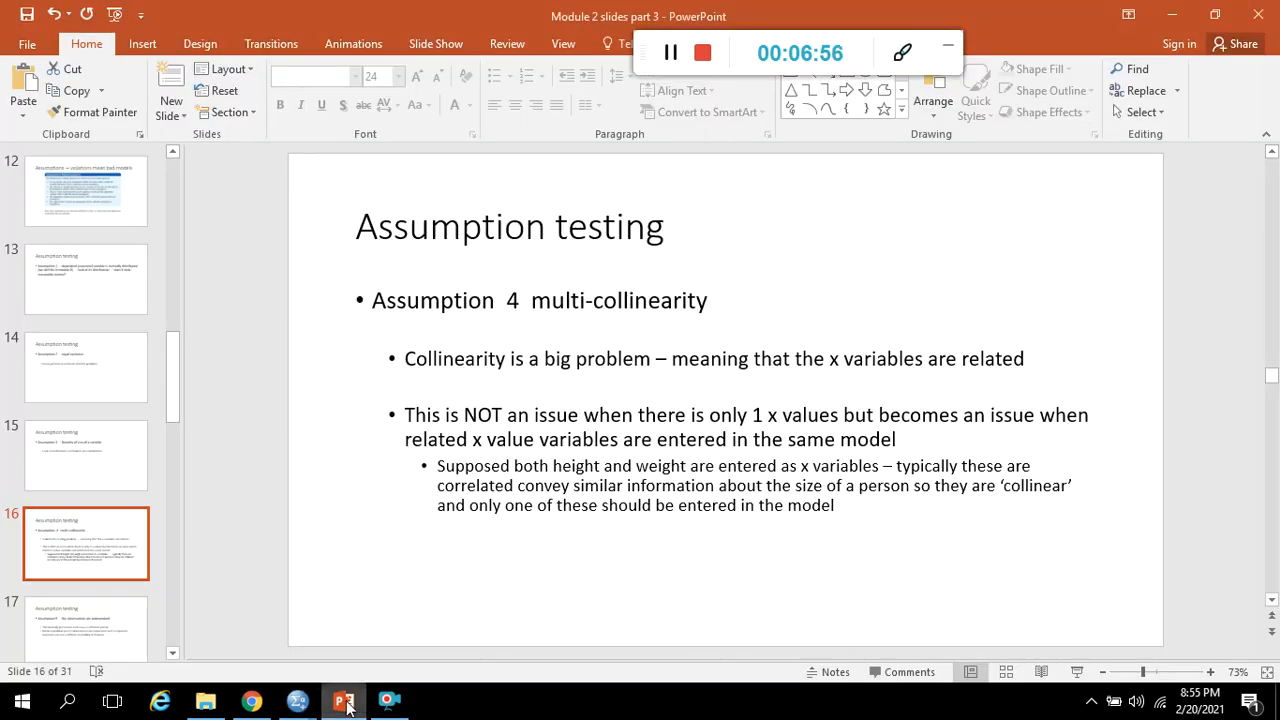